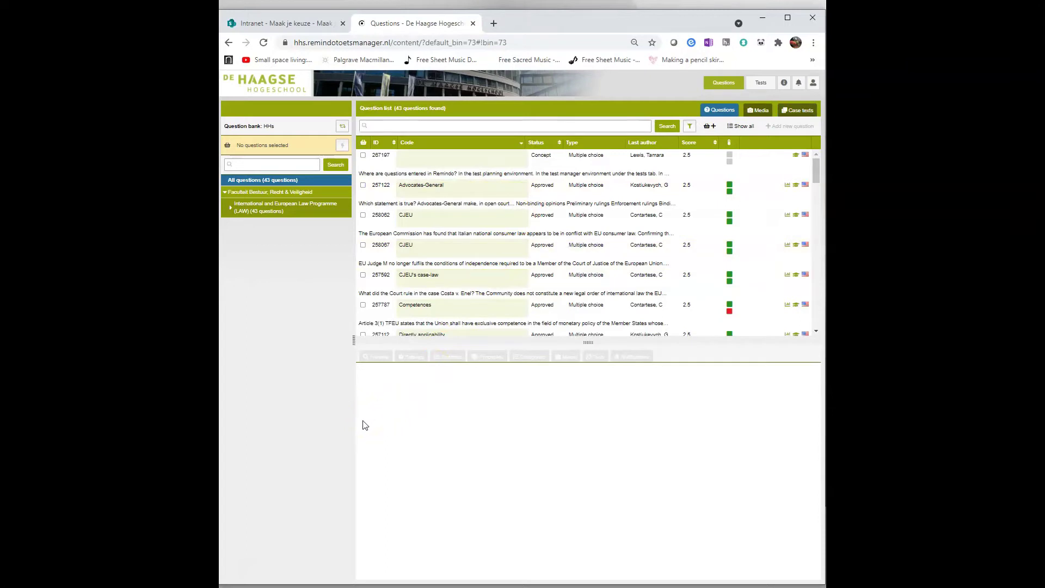
Expand the Faculteit Bestuur, Recht & Veiligheid category and its International and European Law Programme (LAW) subcategory in the question bank
left_click(340, 431)
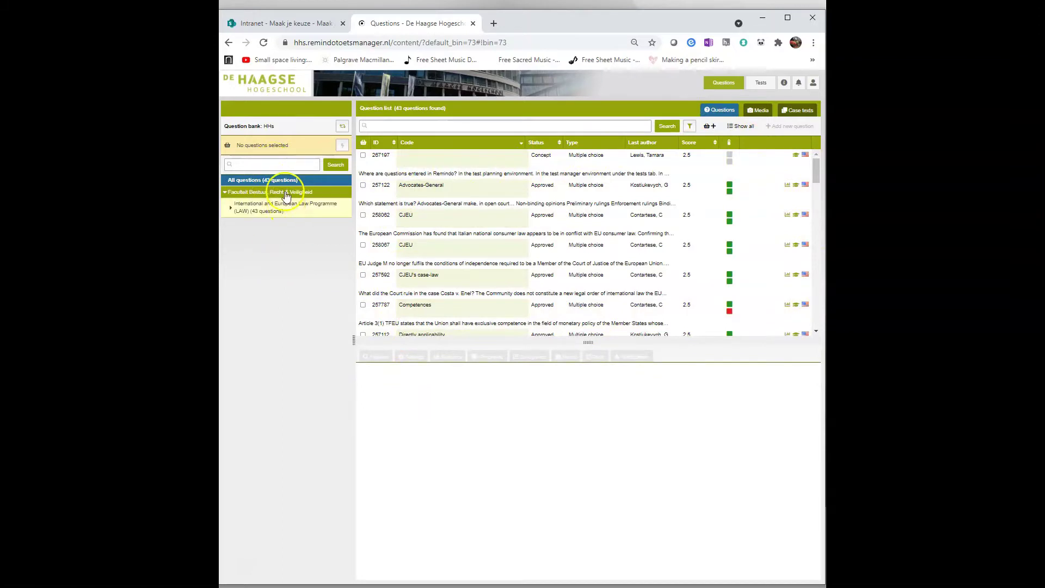
left_click(230, 193)
left_click(238, 215)
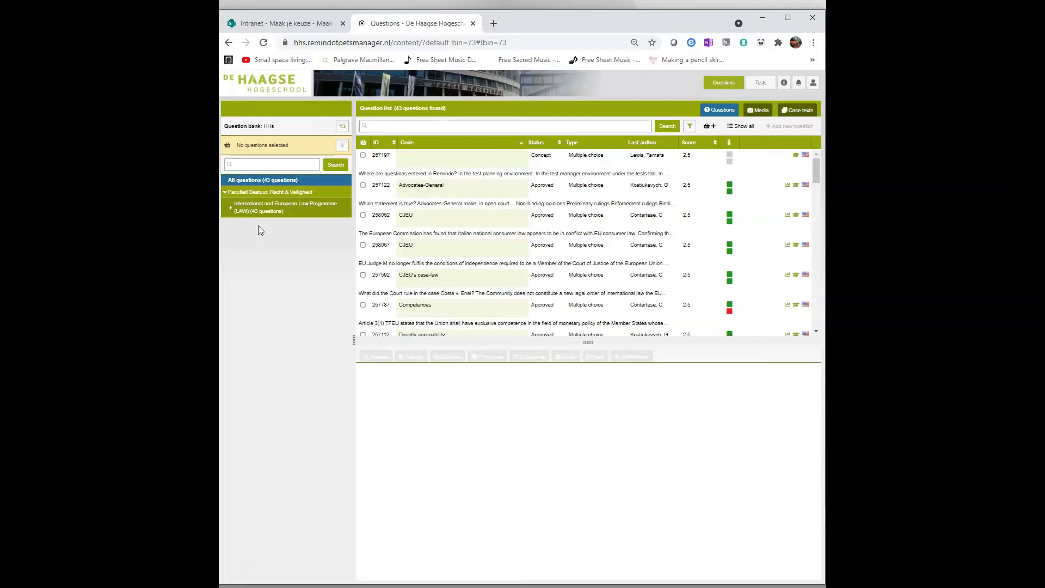
left_click(226, 193)
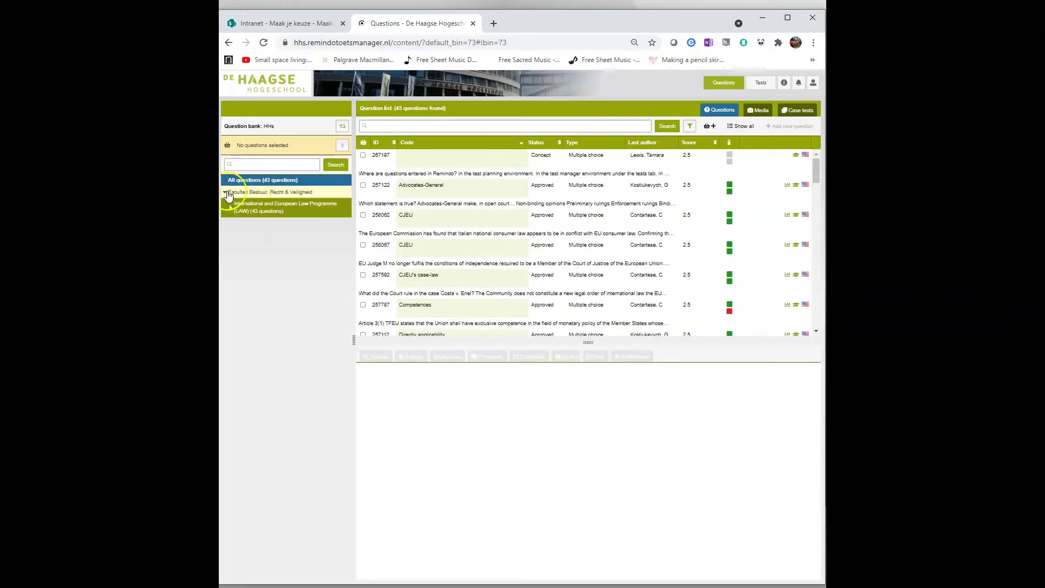
left_click(239, 193)
left_click(226, 195)
left_click(226, 195)
left_click(232, 211)
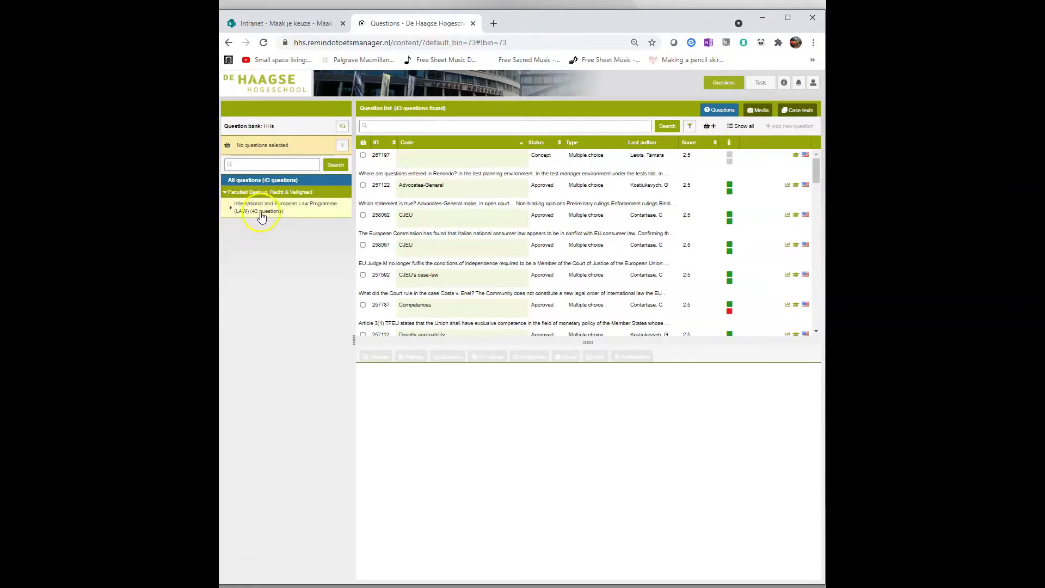
left_click(231, 211)
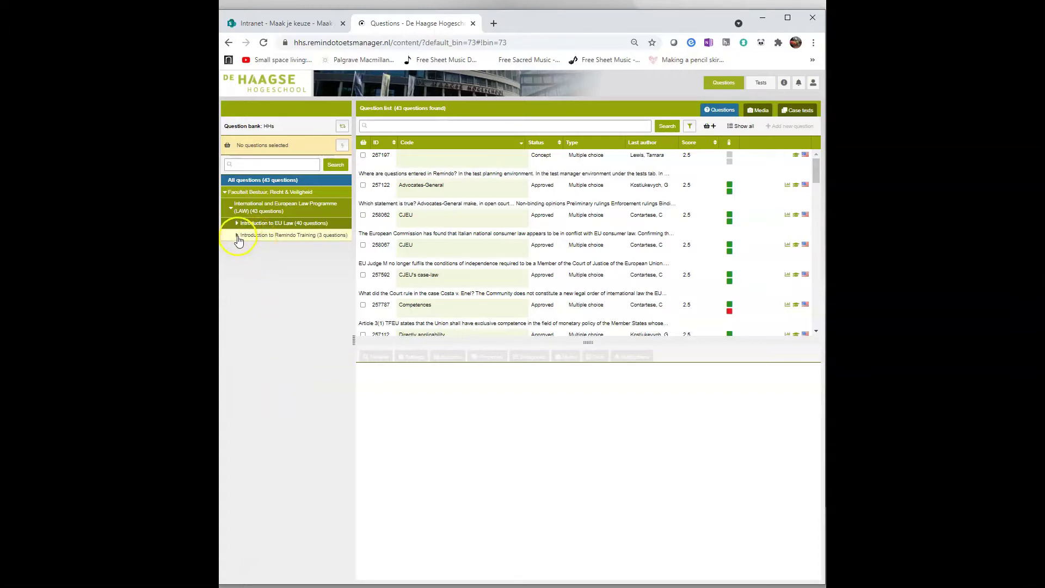
Expand the Introduction to Remindo Training category and list its questions
left_click(237, 236)
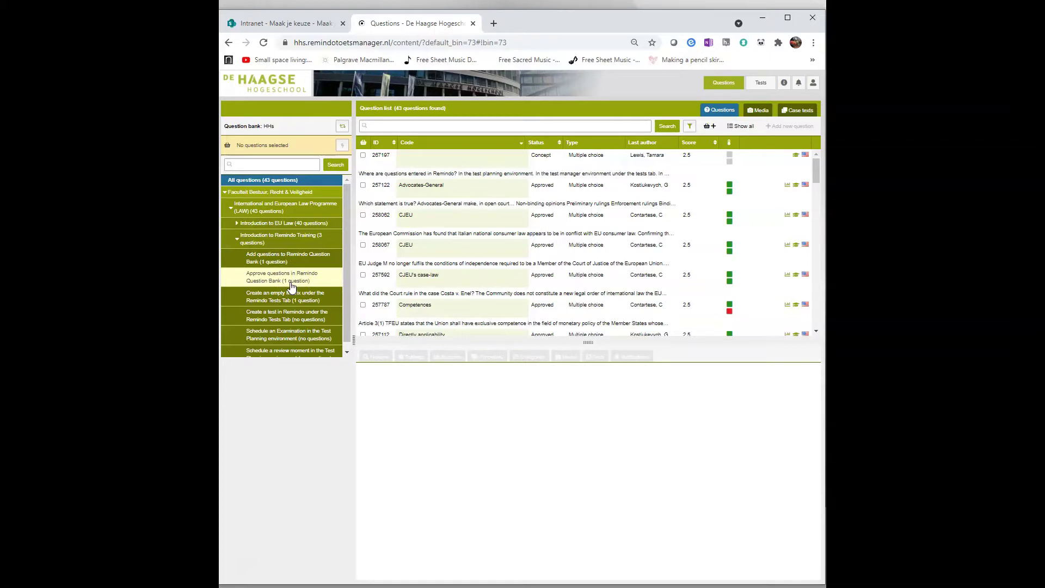
left_click(293, 320)
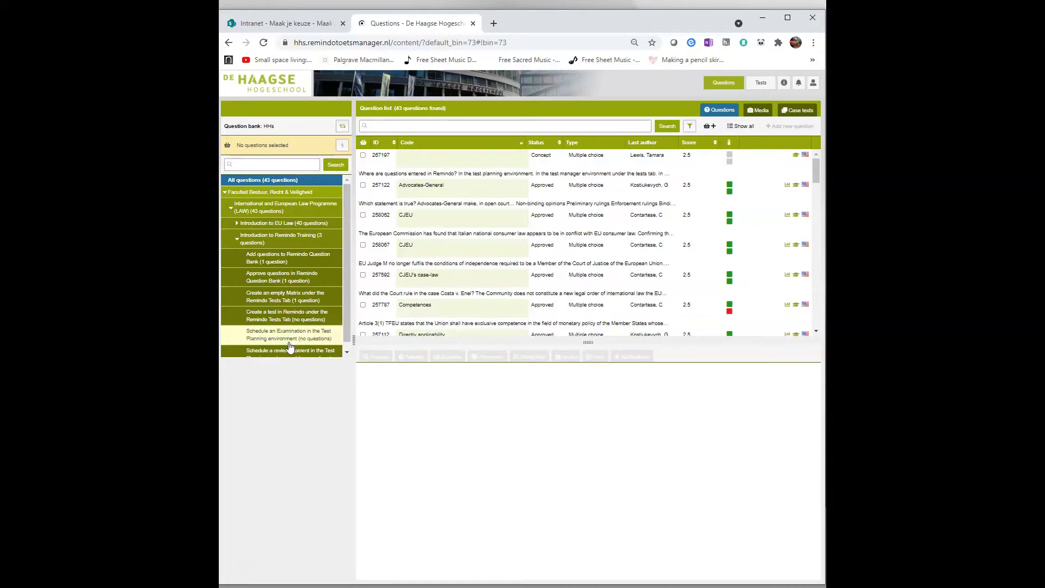
left_click(291, 337)
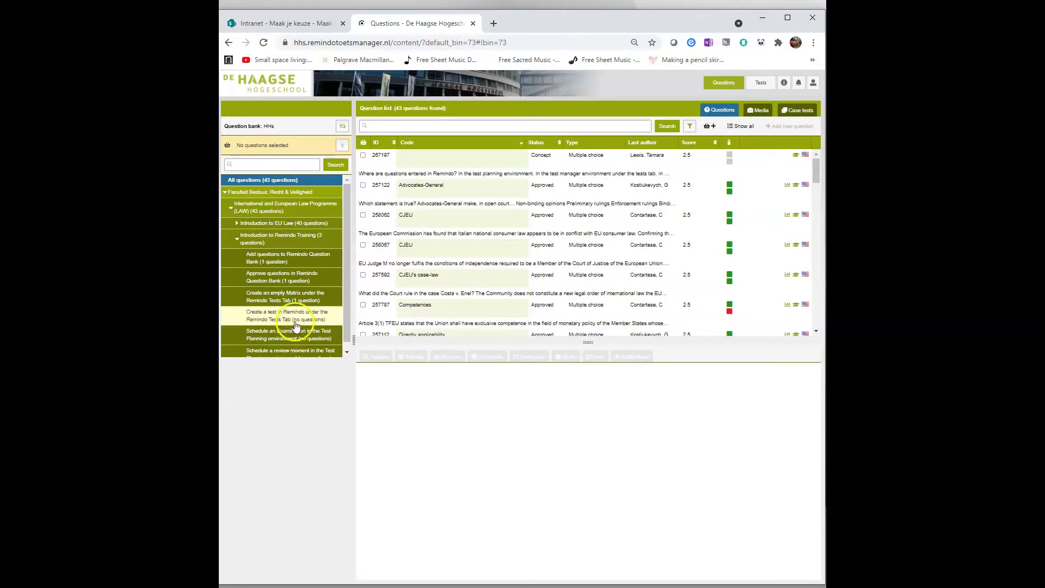
left_click(292, 296)
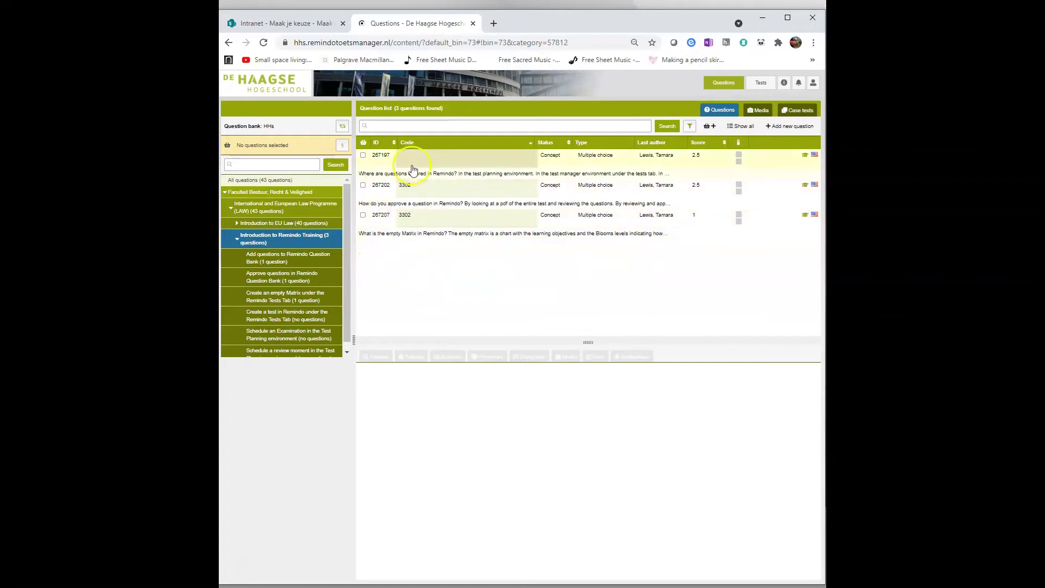
left_click(436, 238)
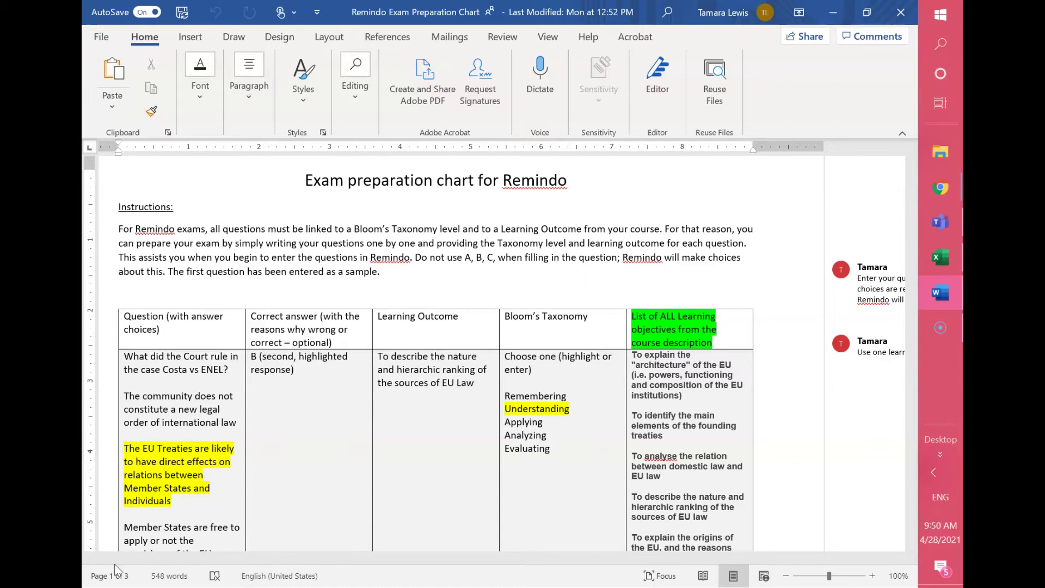
Review the exam preparation chart in Word and the Technical Approver section of the Remindo Checklist for Quality Assurance in Excel
left_click(106, 586)
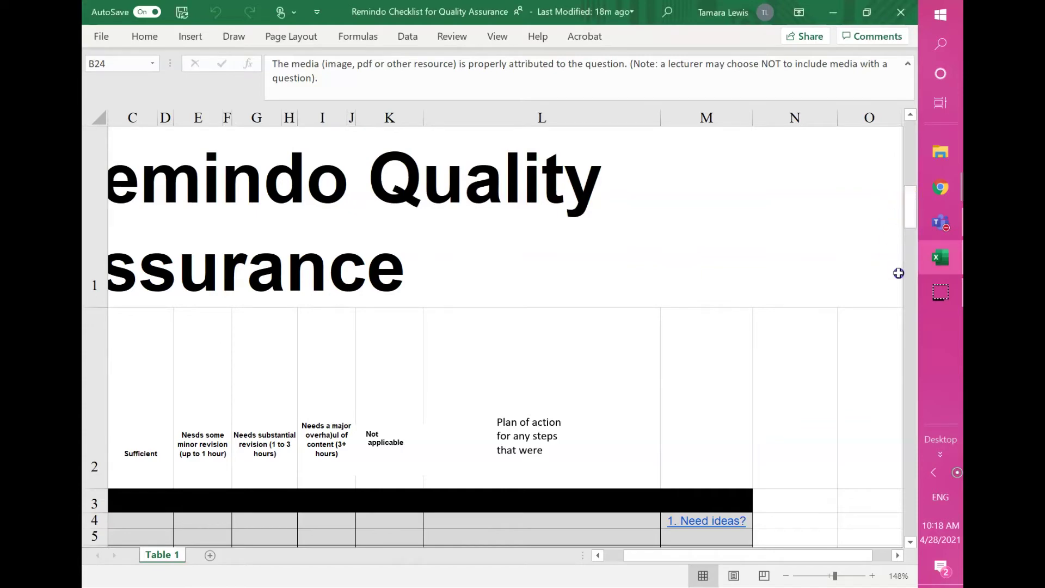
left_click_drag(675, 561, 656, 556)
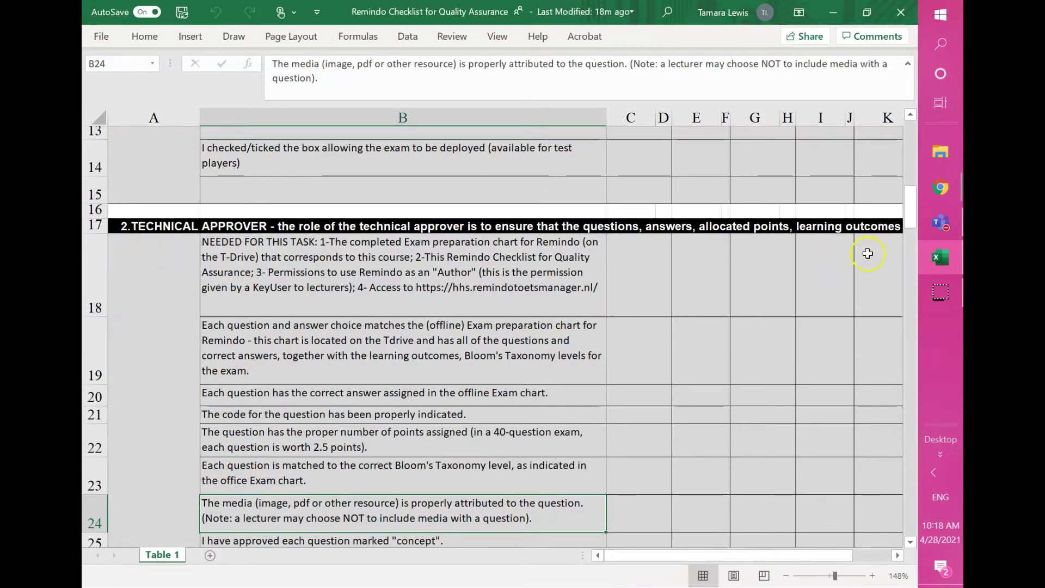
left_click_drag(910, 218, 911, 234)
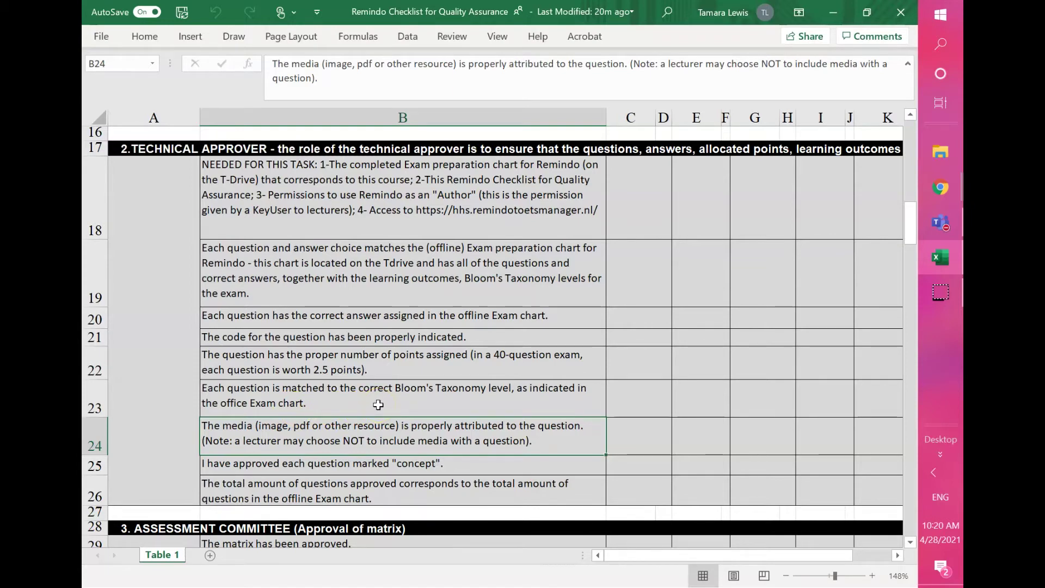
left_click(232, 437)
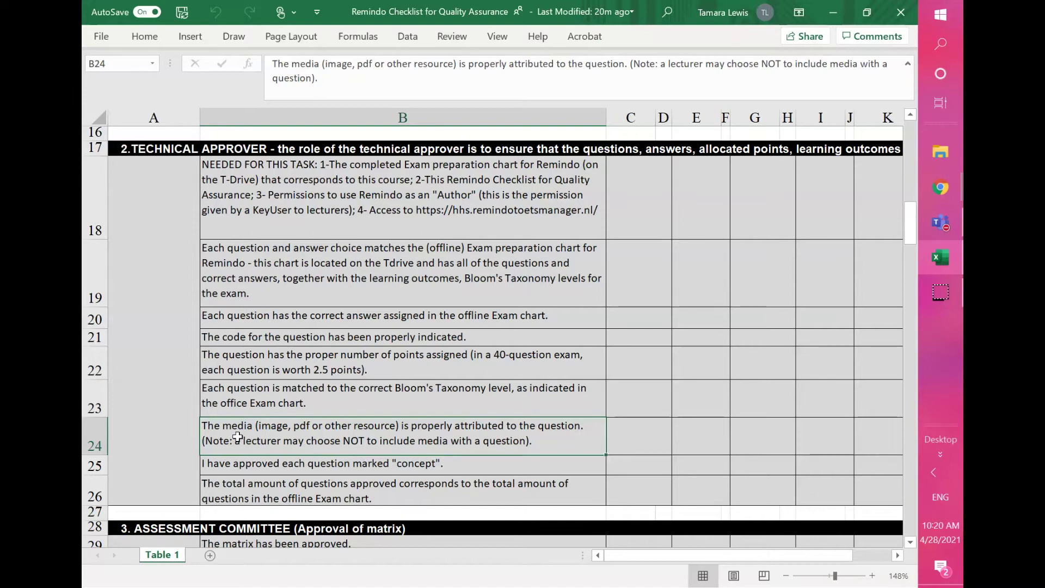
left_click(240, 446)
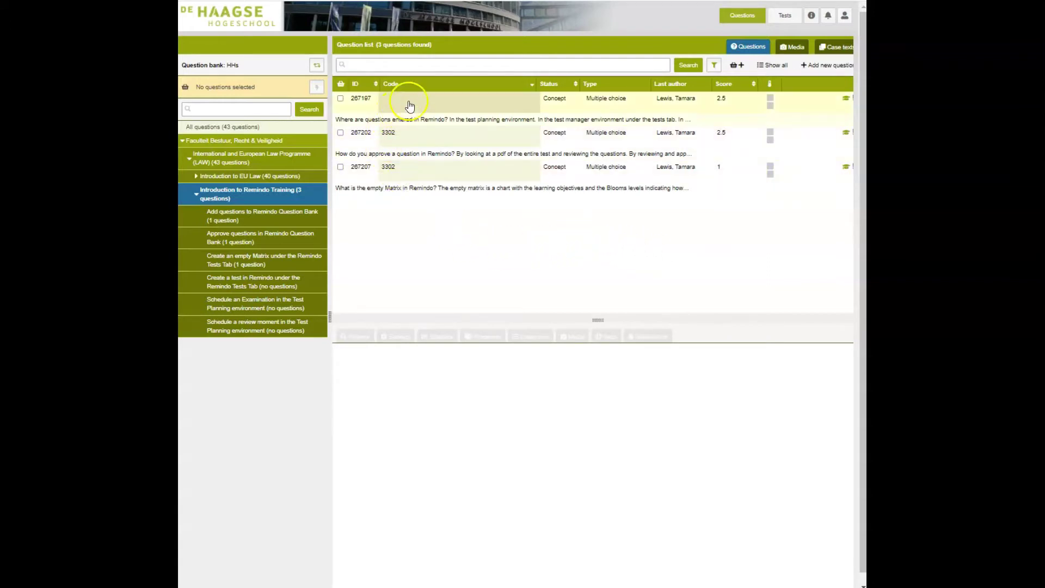
In the Remindo question bank, check the wording and marked answer of "Where are questions entered in Remindo?" in the preview and question editor
left_click(438, 110)
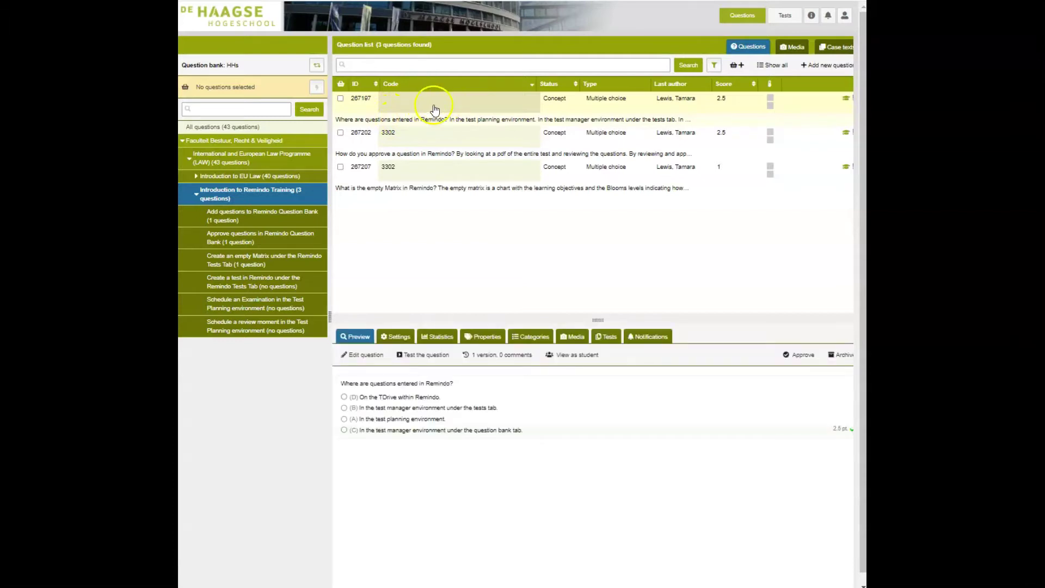
left_click(357, 338)
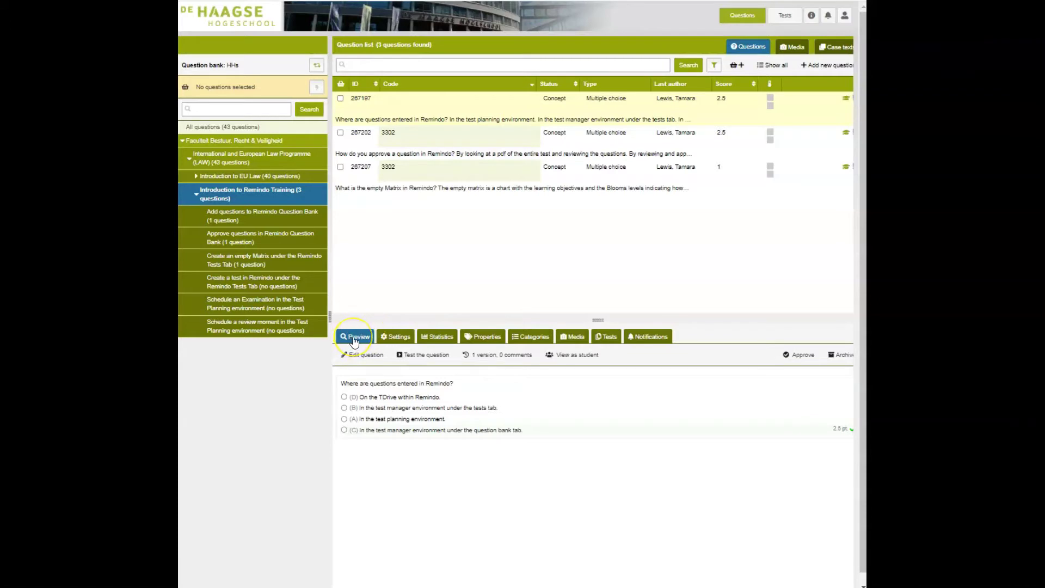
left_click(357, 339)
left_click_drag(340, 383, 457, 385)
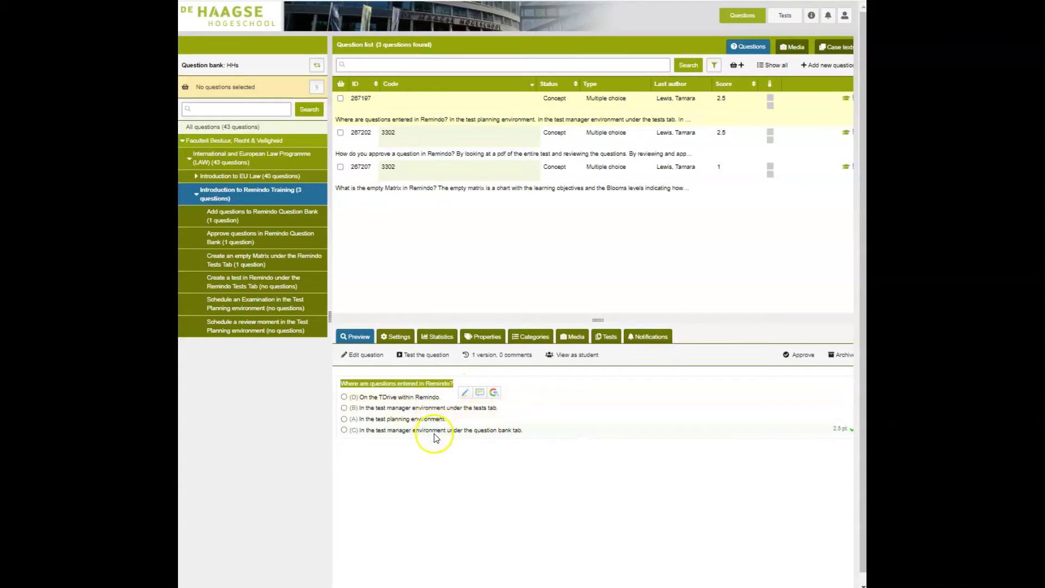
left_click(367, 356)
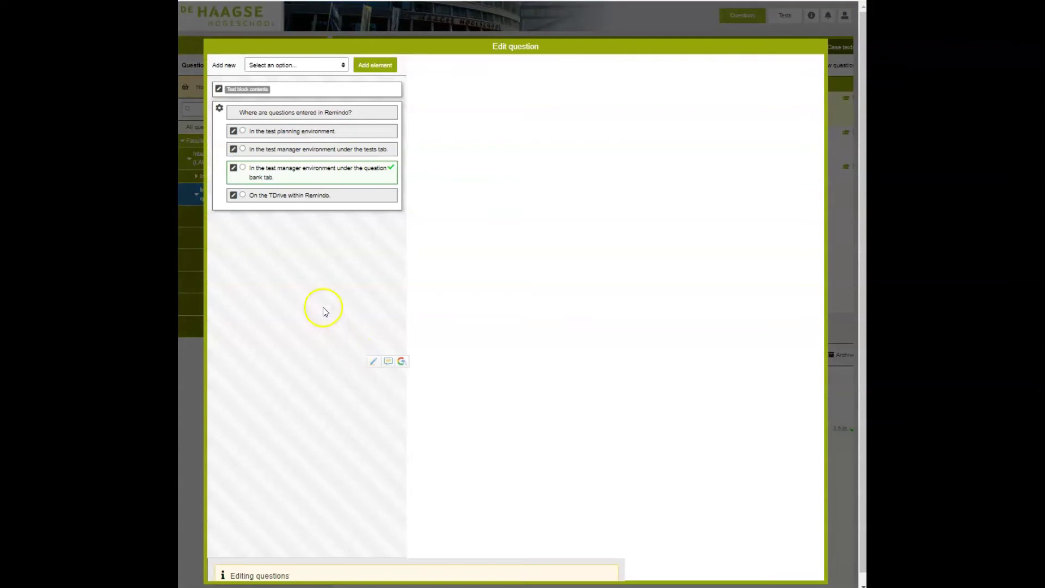
left_click(295, 172)
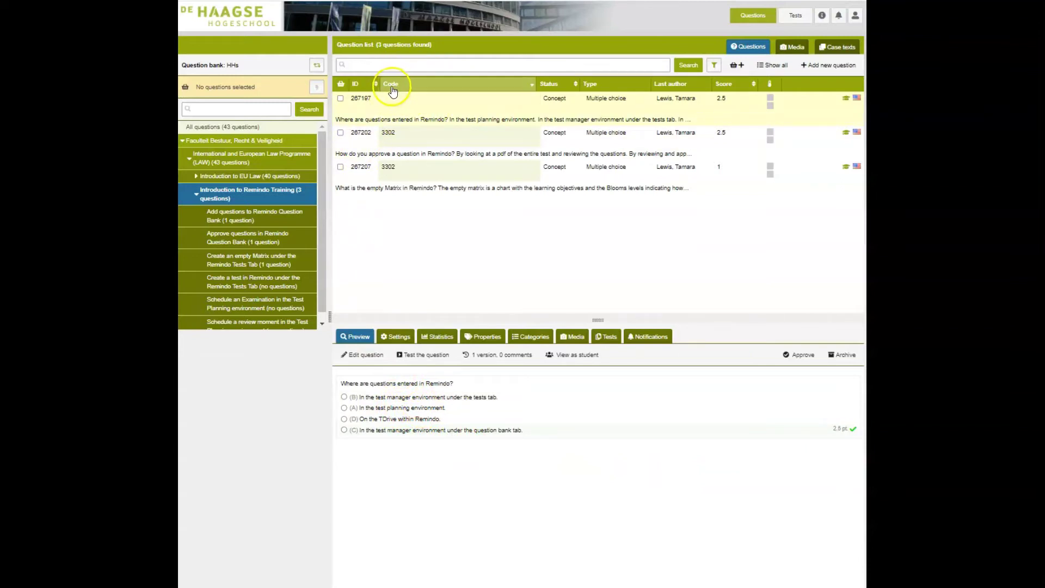
Set the code of the "Where are questions entered in Remindo?" question to OSIRIS Code and save the question
left_click(395, 337)
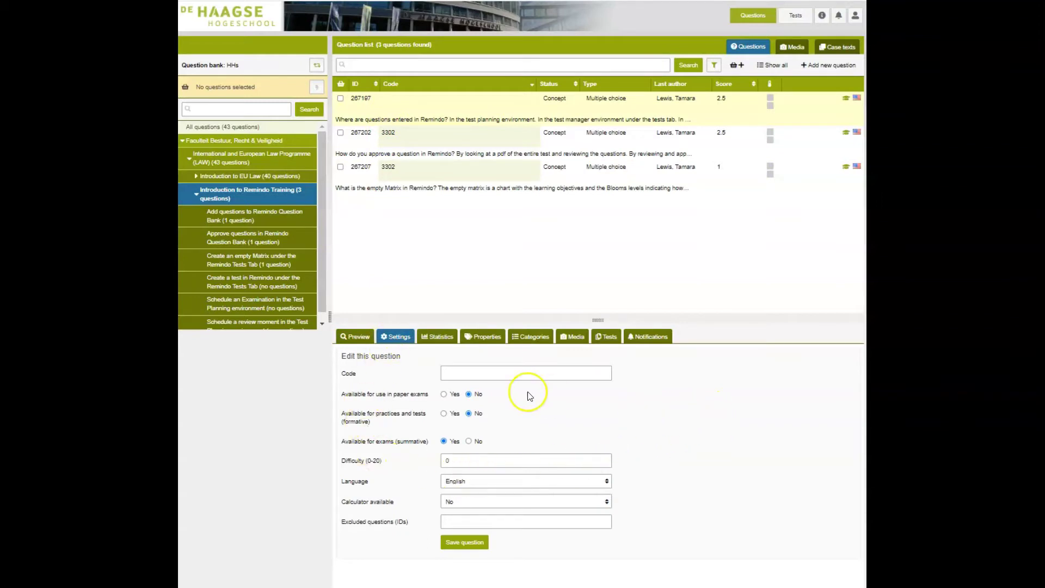
left_click(454, 373)
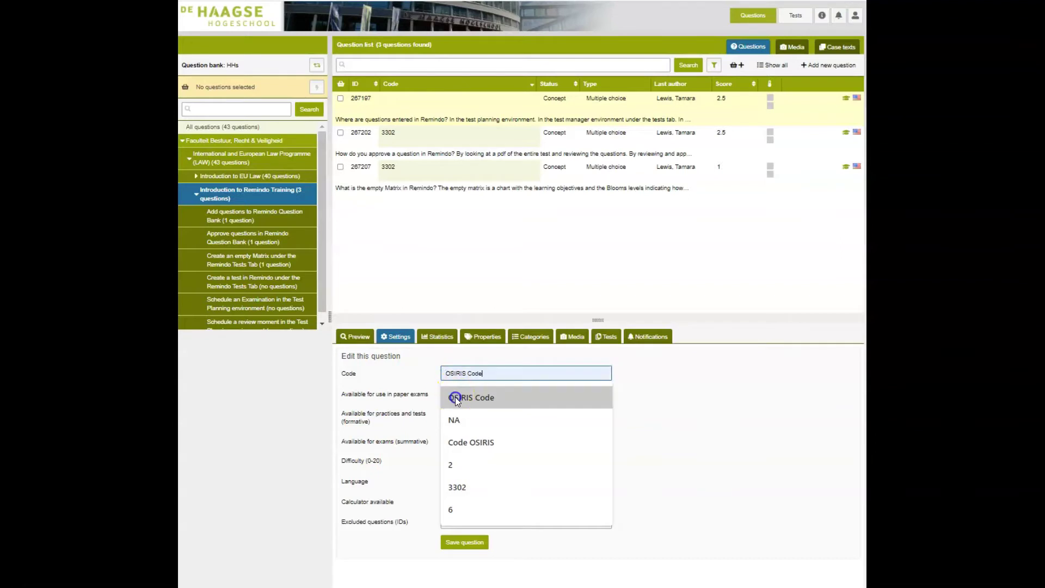
left_click(455, 397)
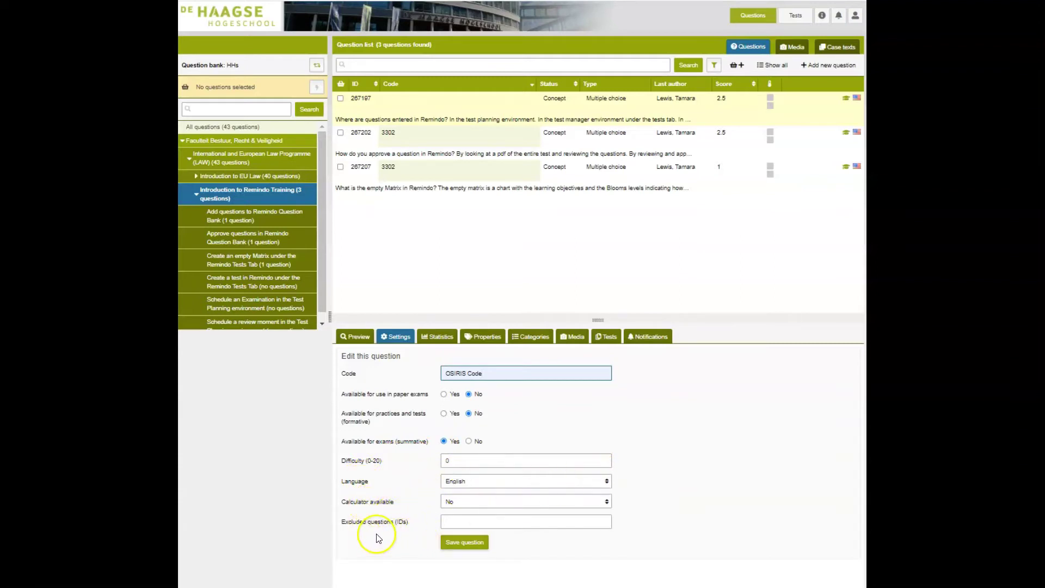
left_click(461, 544)
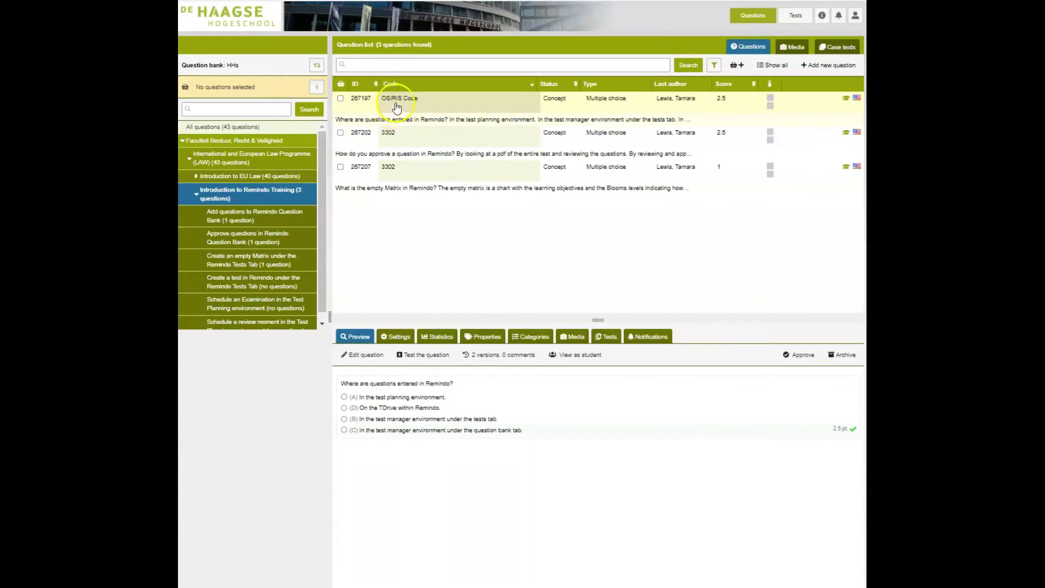
Check the question's Bloom's Taxonomy property, allocated points and category assignment
left_click(403, 449)
left_click(483, 337)
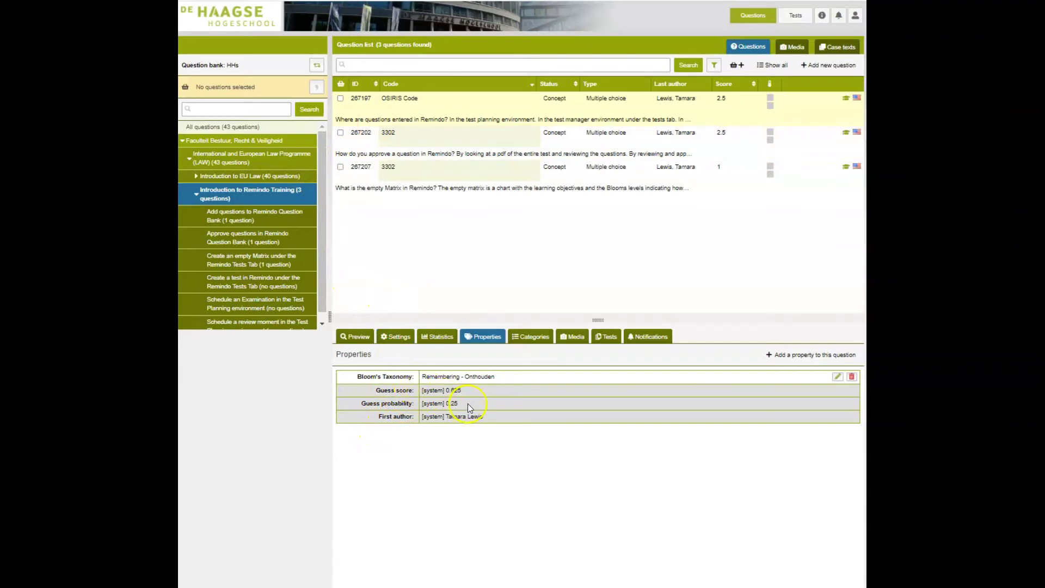
left_click(354, 339)
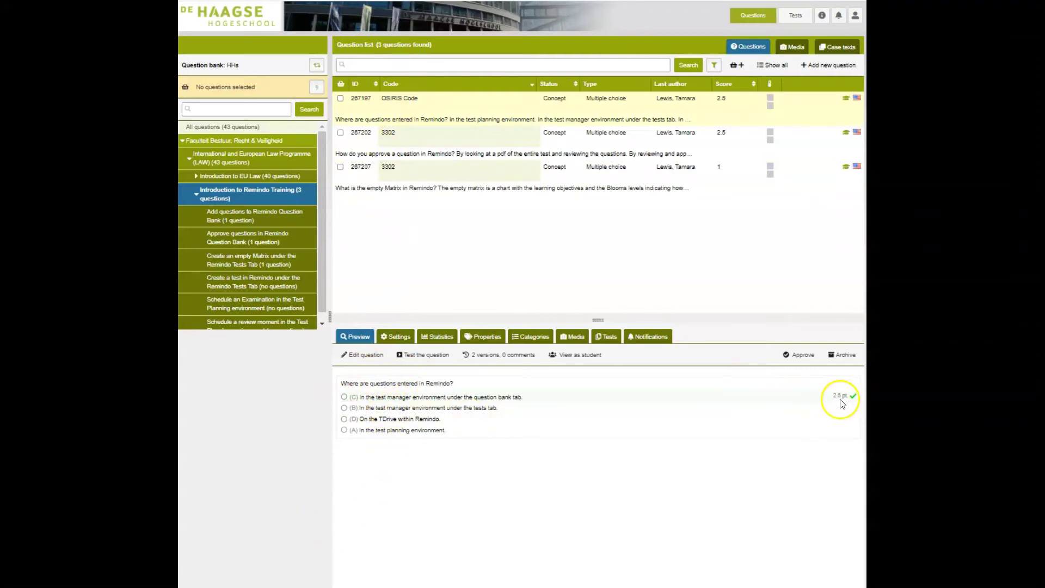
left_click(493, 340)
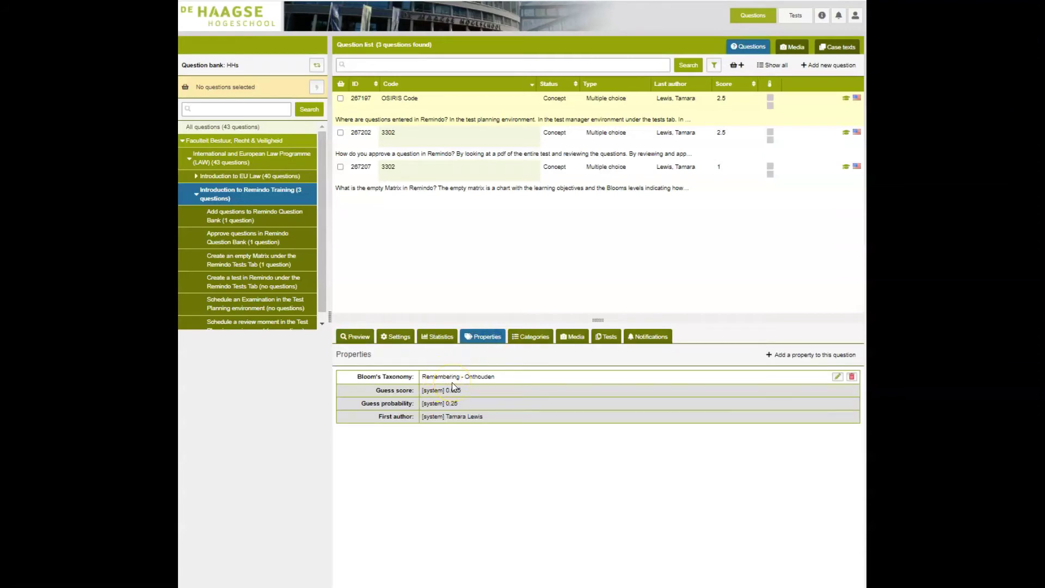
left_click(527, 338)
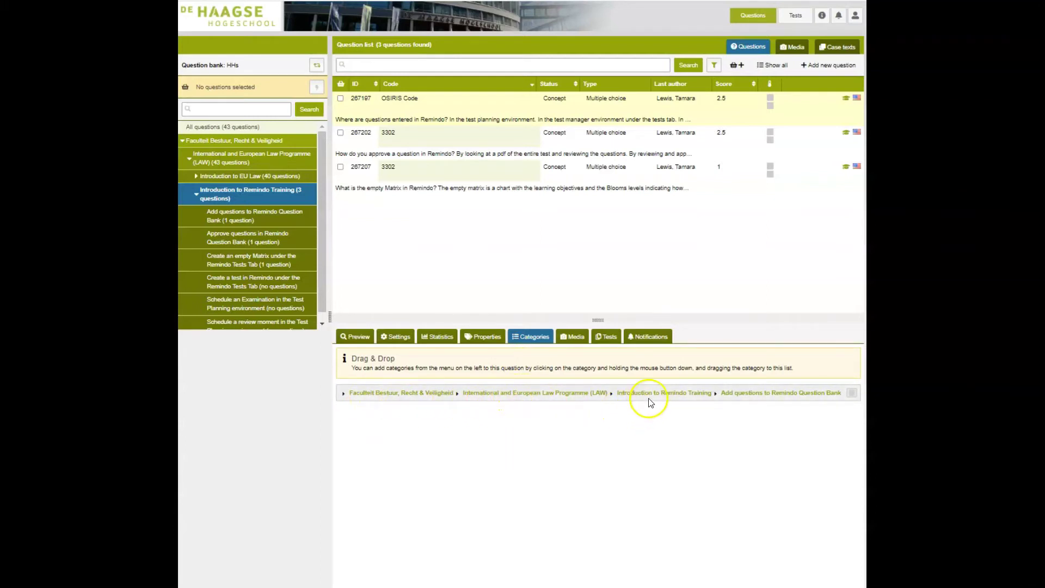
left_click(734, 395)
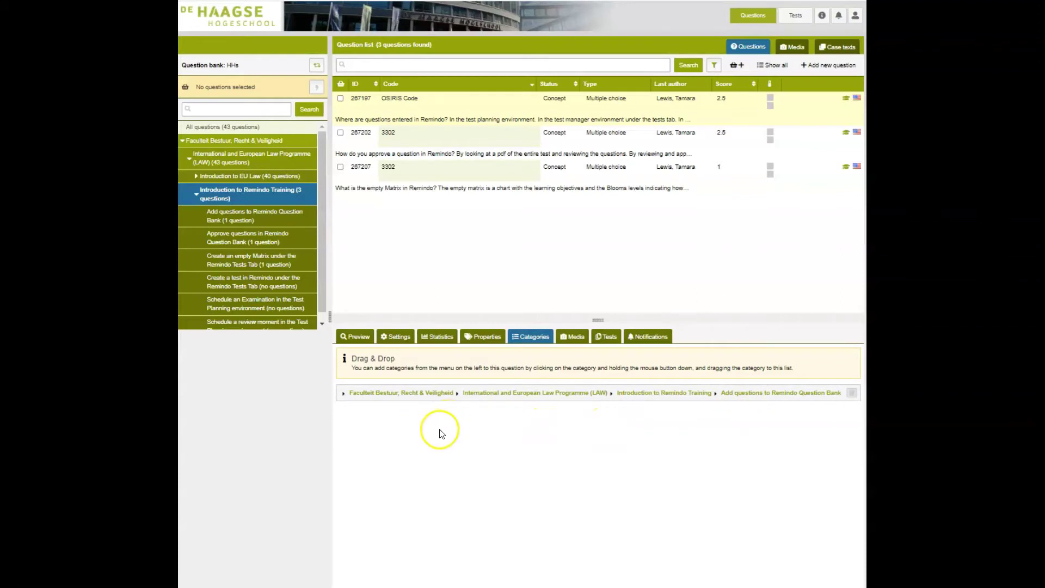
Approve the "Where are questions entered in Remindo?" question, leaving the status change explanation empty
left_click(355, 337)
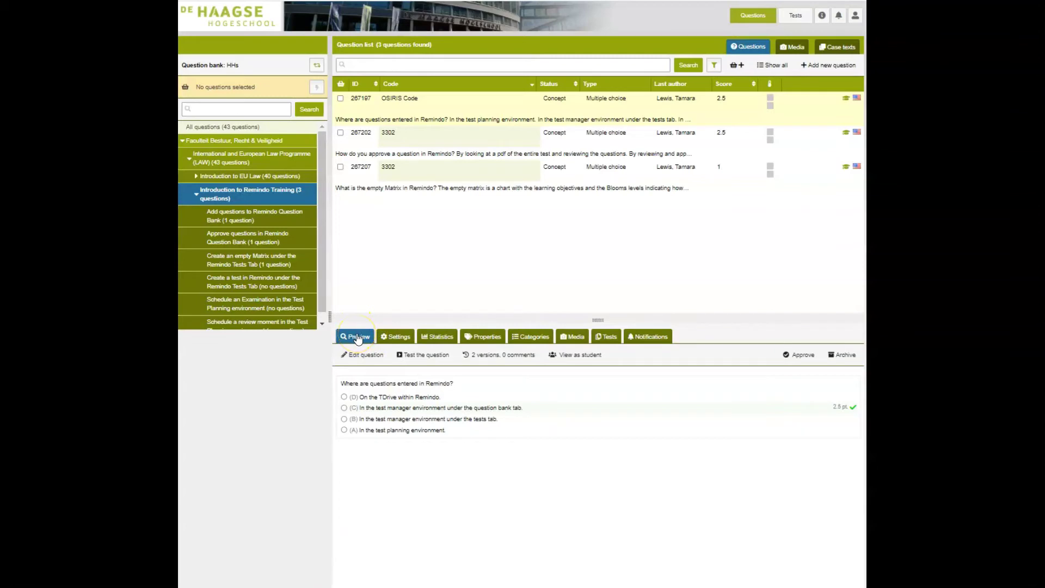
left_click(795, 356)
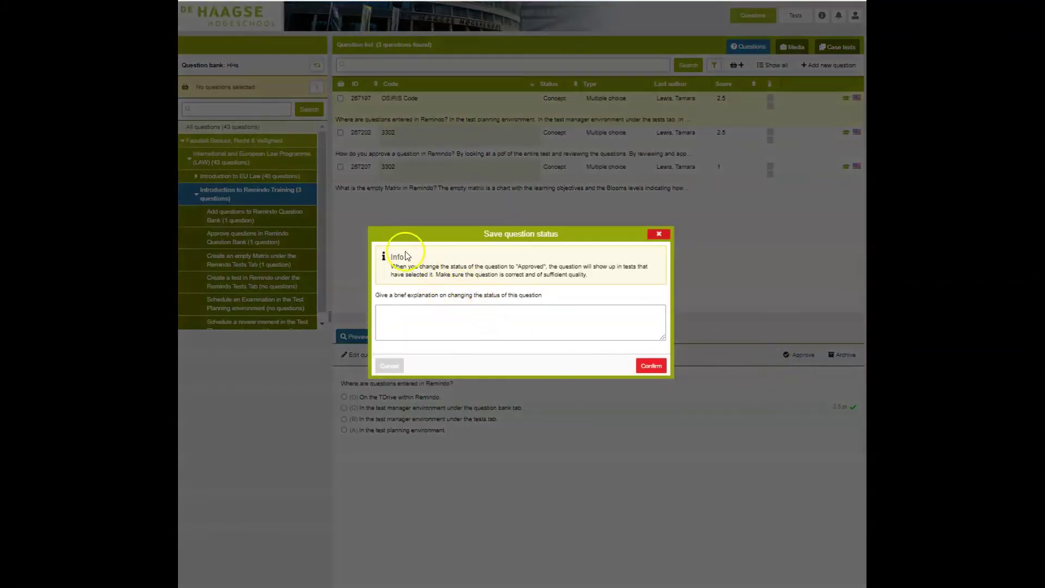
left_click(467, 321)
left_click(467, 316)
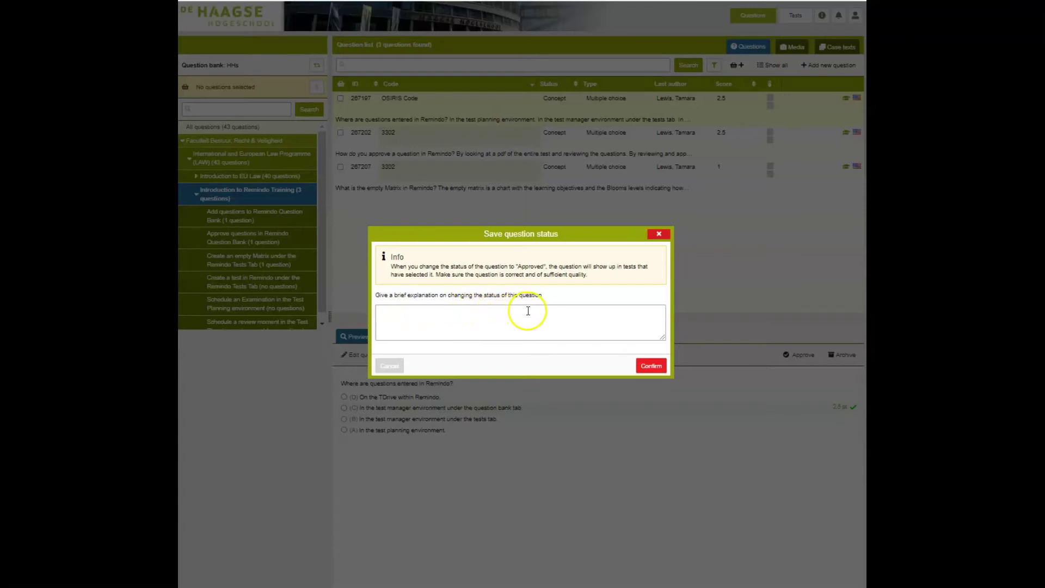
left_click(648, 367)
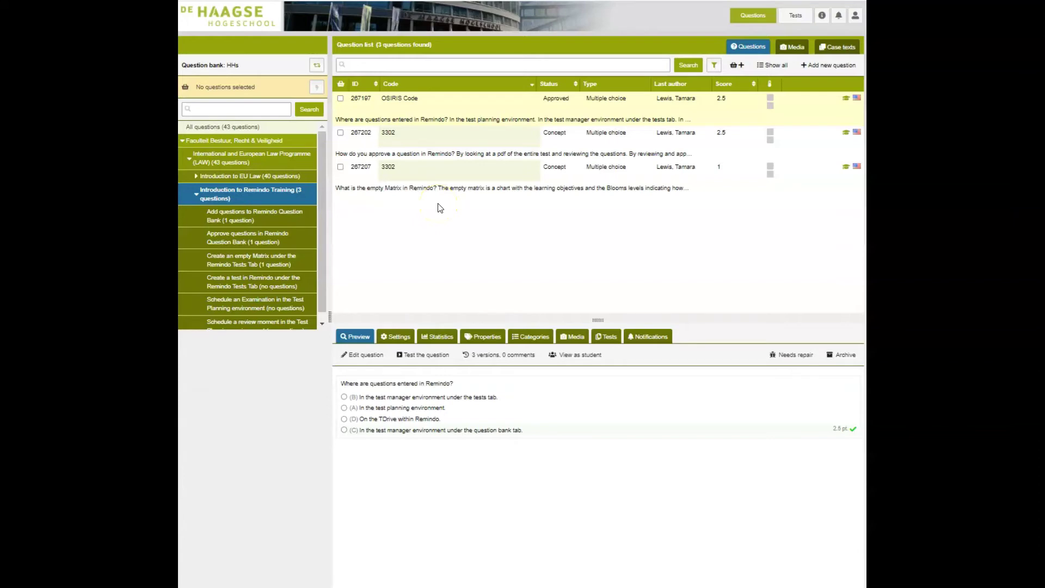
Keep "How do you approve a question in Remindo?" unavailable for paper exams and formative practices and tests, and save the question
left_click(449, 138)
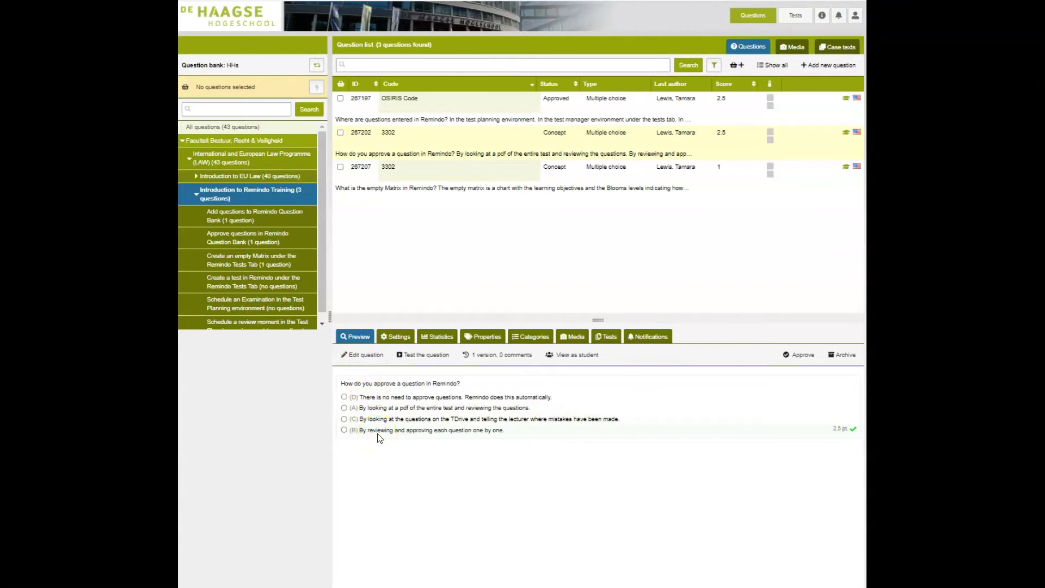
left_click(397, 338)
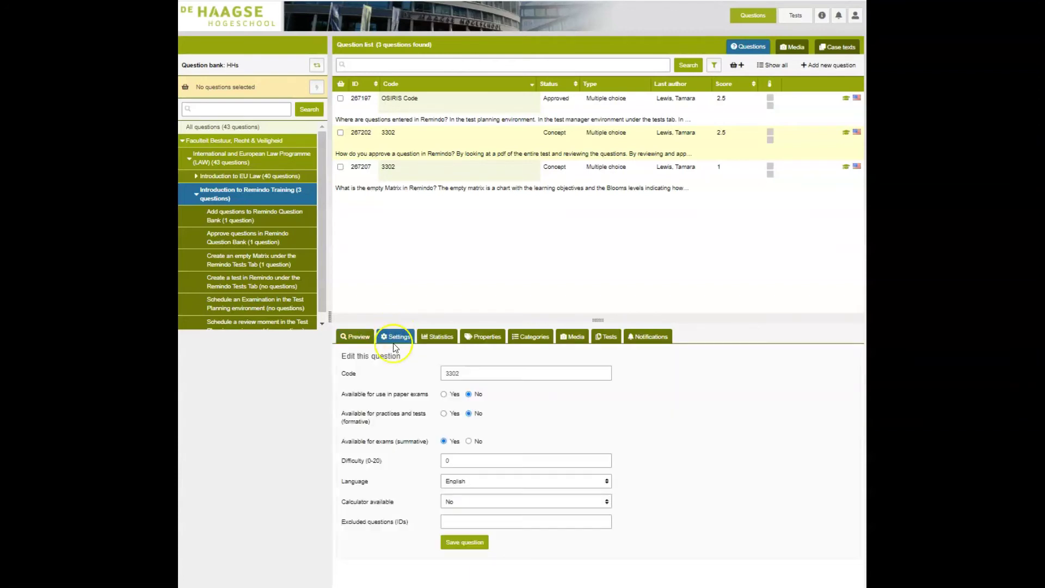
left_click(468, 414)
left_click(468, 394)
left_click(456, 544)
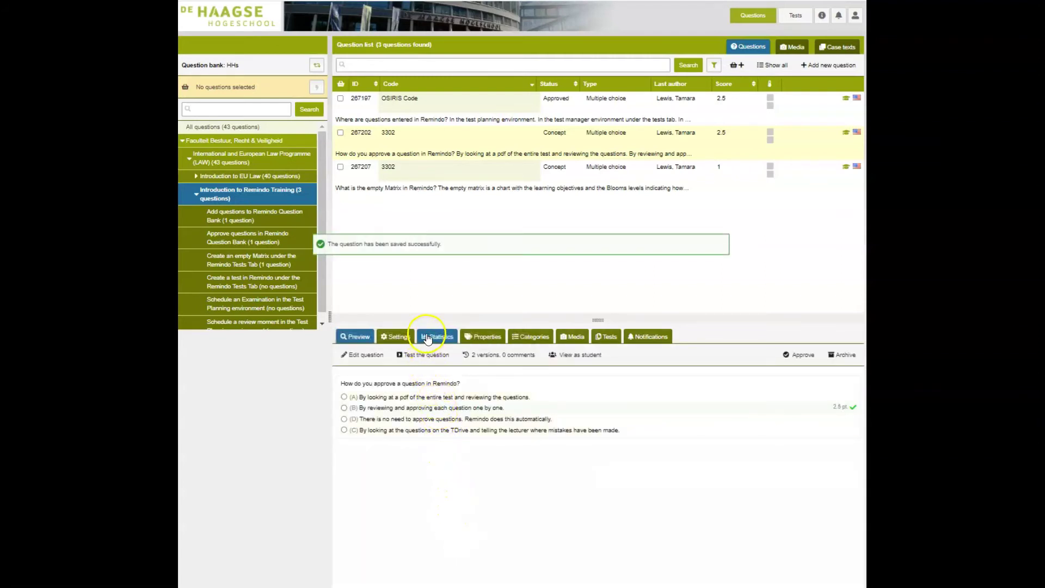
Add a Bloom's Taxonomy property with the value Understanding - Begrijpen to the question and review its properties
left_click(481, 340)
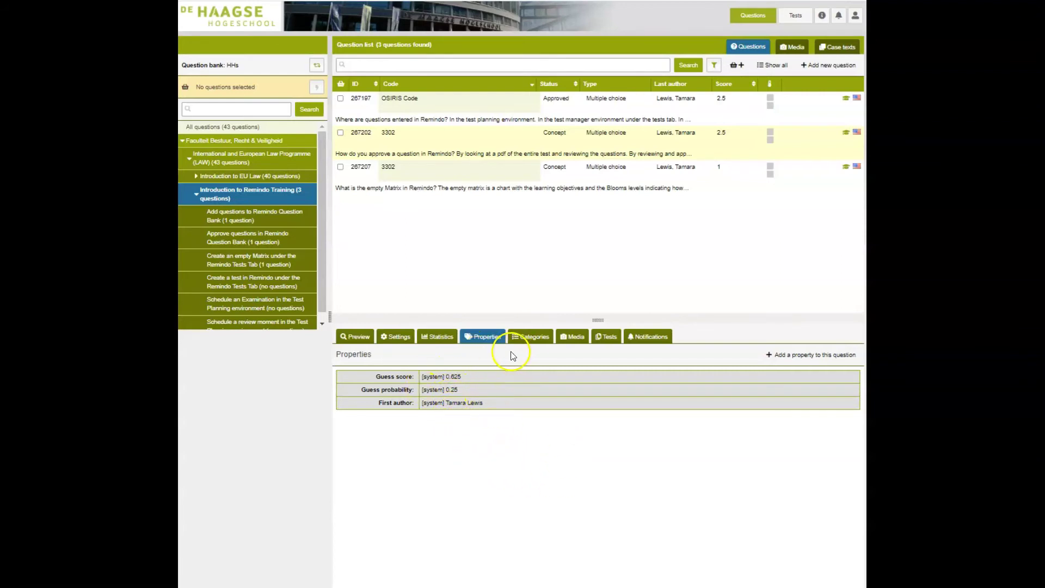
left_click(804, 357)
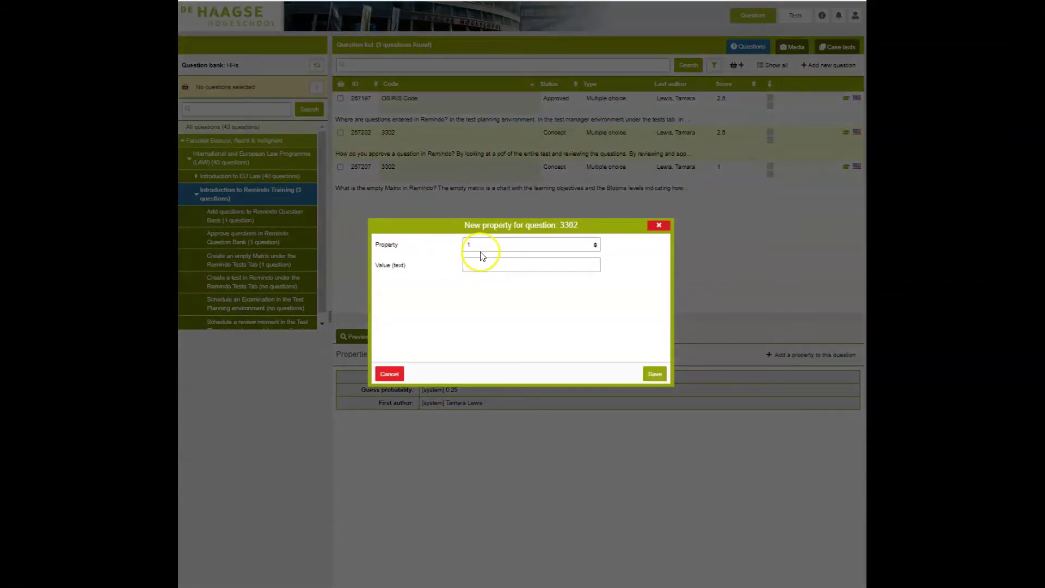
left_click(596, 248)
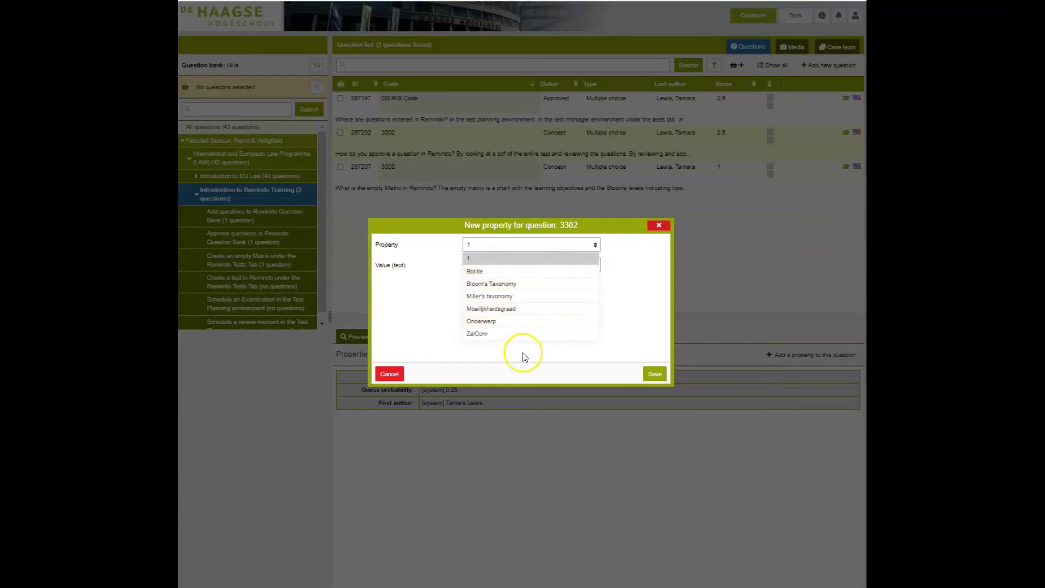
left_click(499, 284)
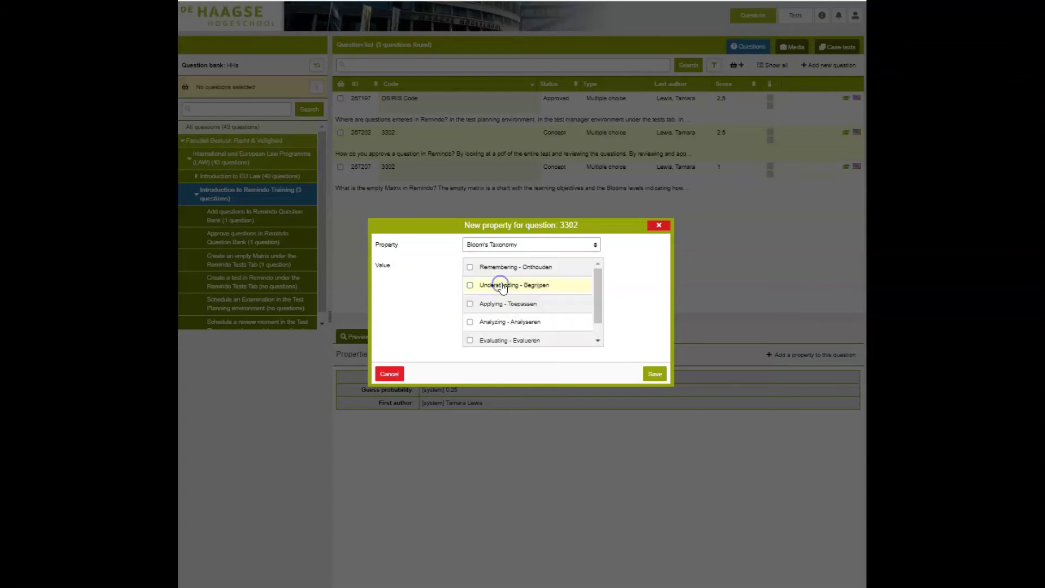
left_click(469, 286)
left_click(655, 376)
left_click(534, 536)
left_click(473, 390)
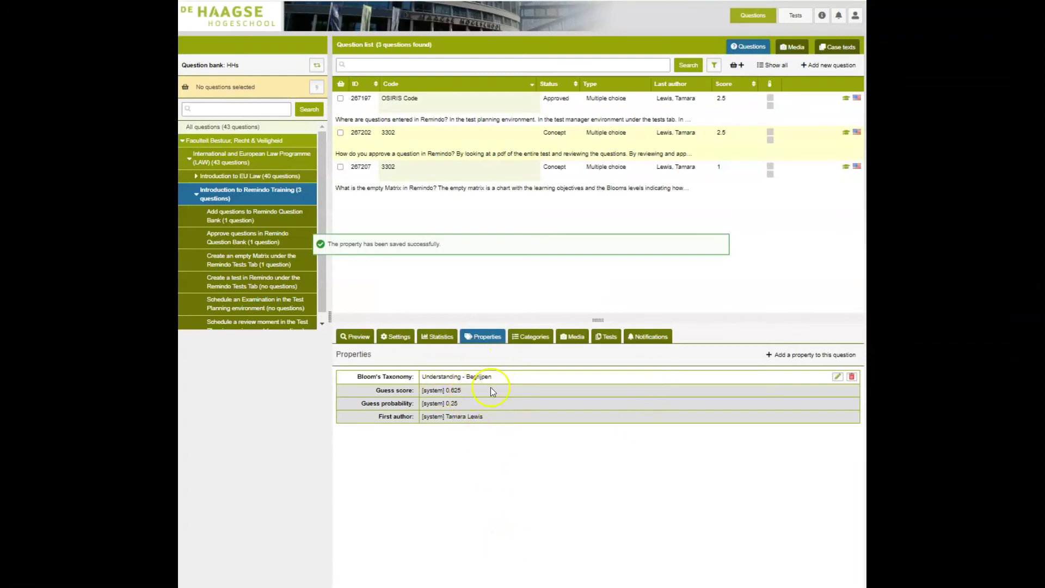
left_click(477, 340)
left_click(473, 393)
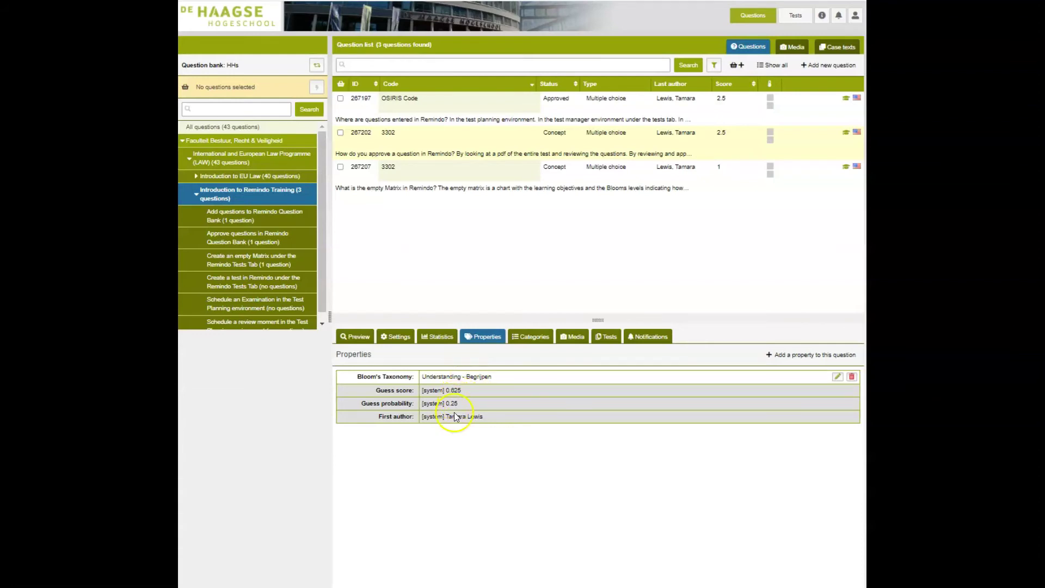
Check the category assignment of "How do you approve a question in Remindo?" and approve the question without a status change explanation
left_click(529, 338)
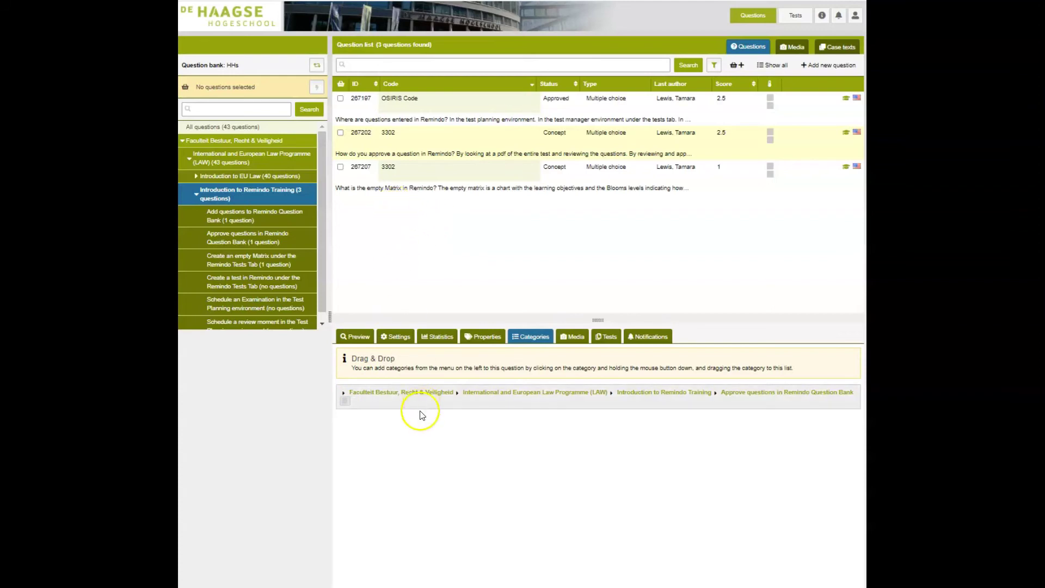
left_click(356, 337)
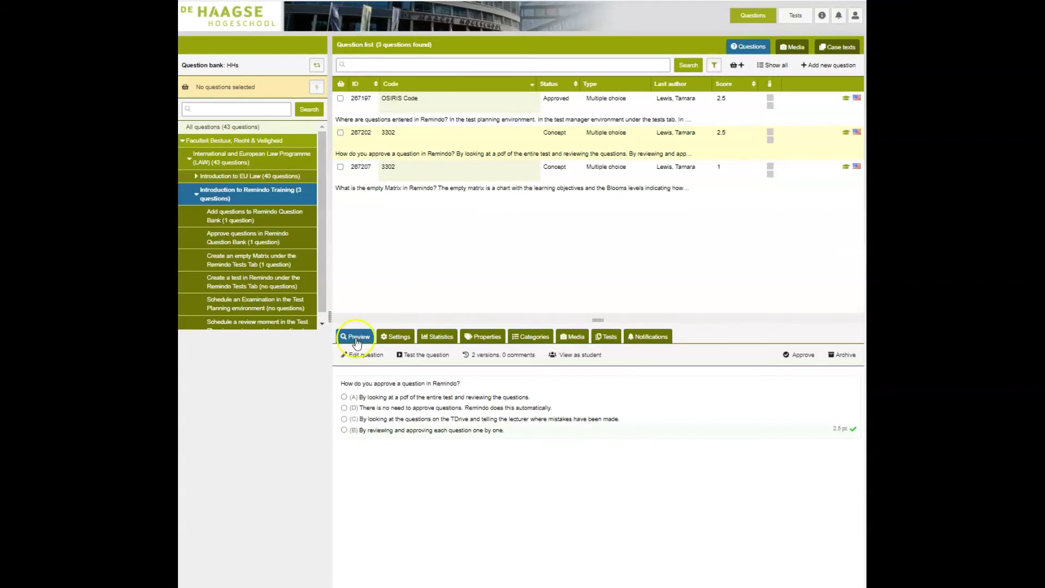
left_click(803, 356)
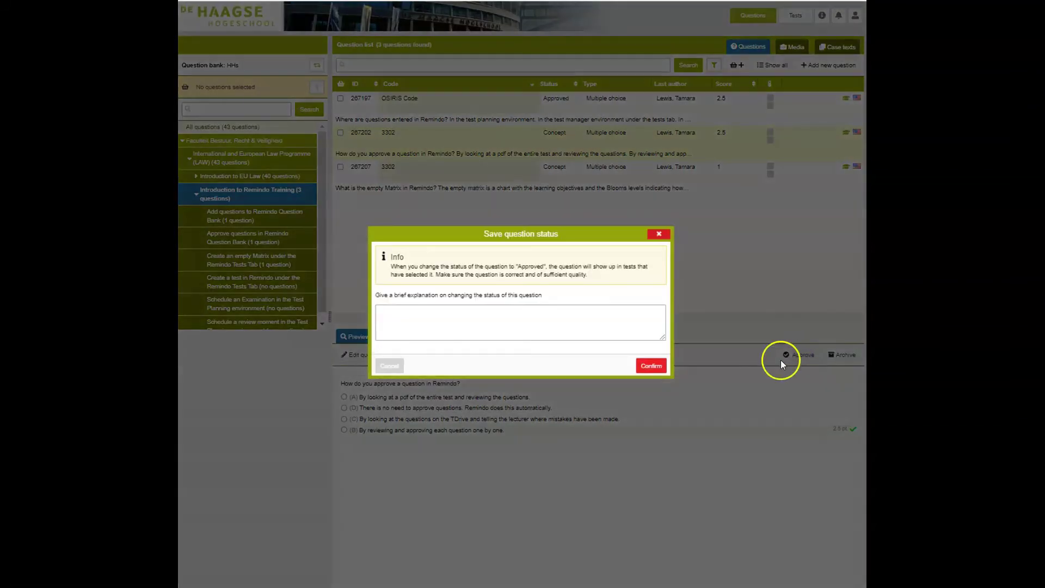
left_click(652, 366)
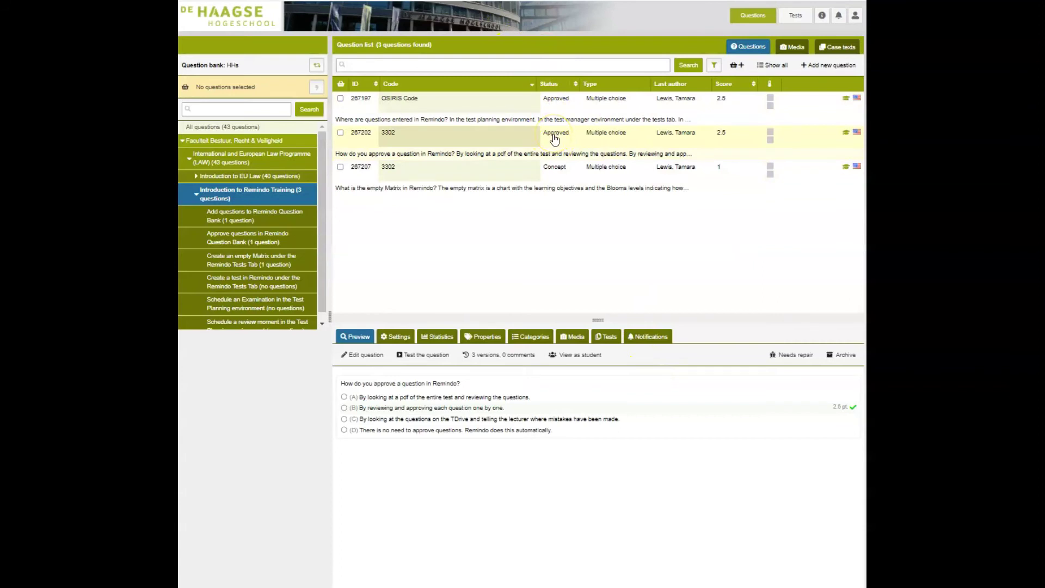
Edit "What is the empty Matrix in Remindo?", marking the learning objectives chart (option A) as correct and setting the total score to 2.5
left_click(412, 166)
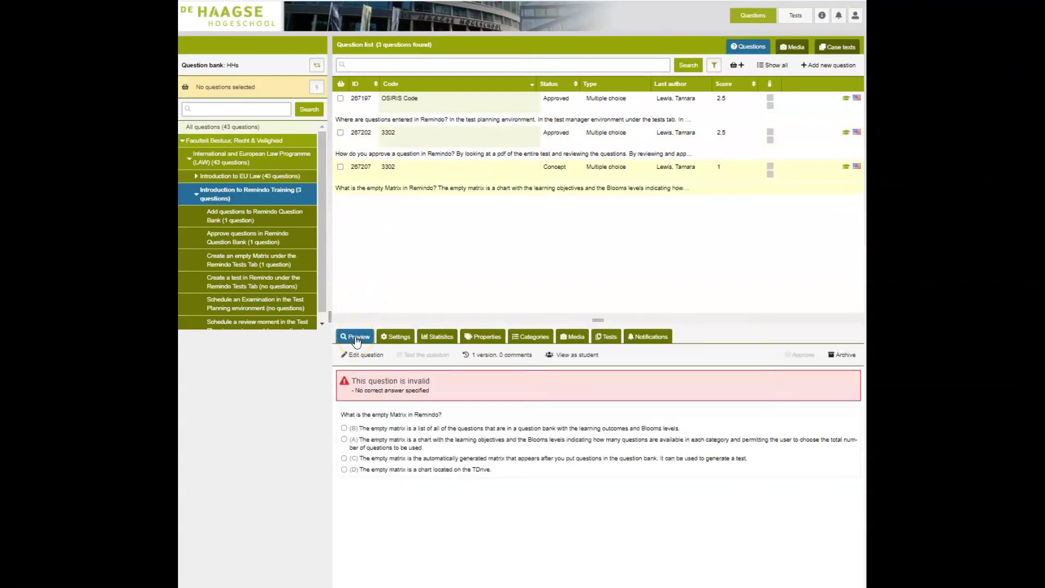
left_click(366, 414)
left_click(363, 356)
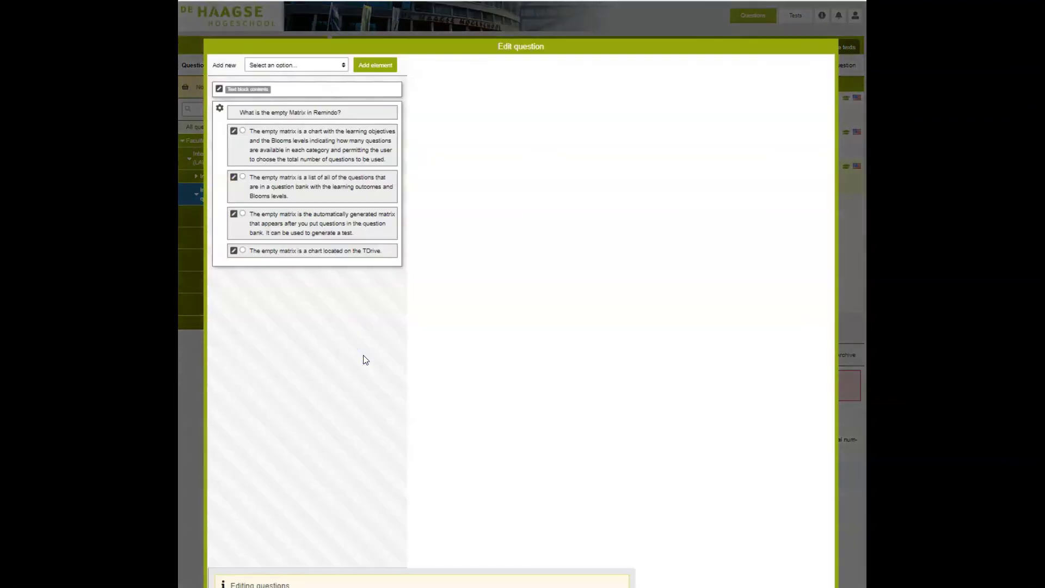
left_click(221, 110)
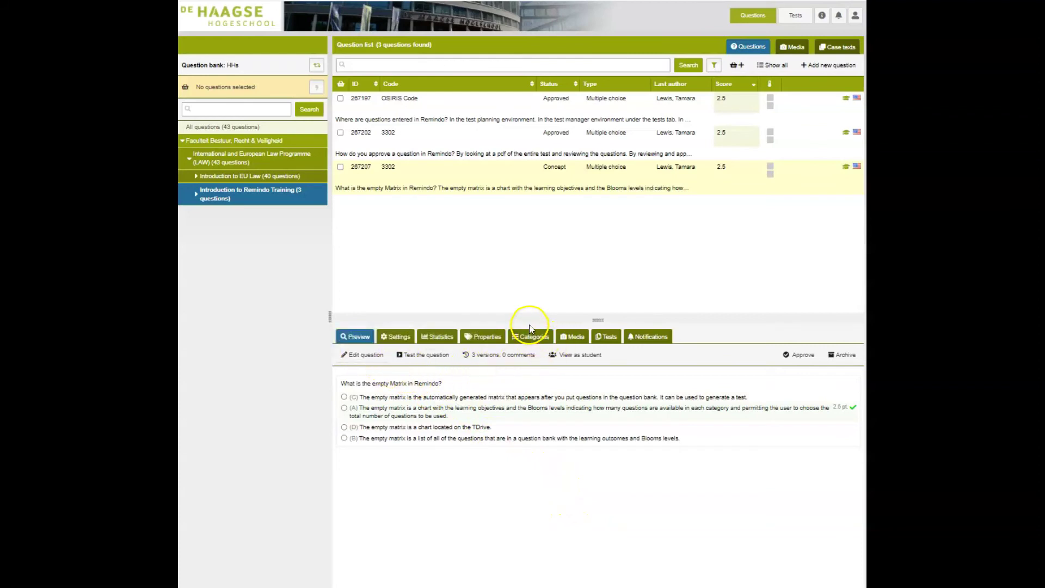
Link the category "Create an empty Matrix under the Remindo Tests Tab" to the empty Matrix question
left_click(534, 337)
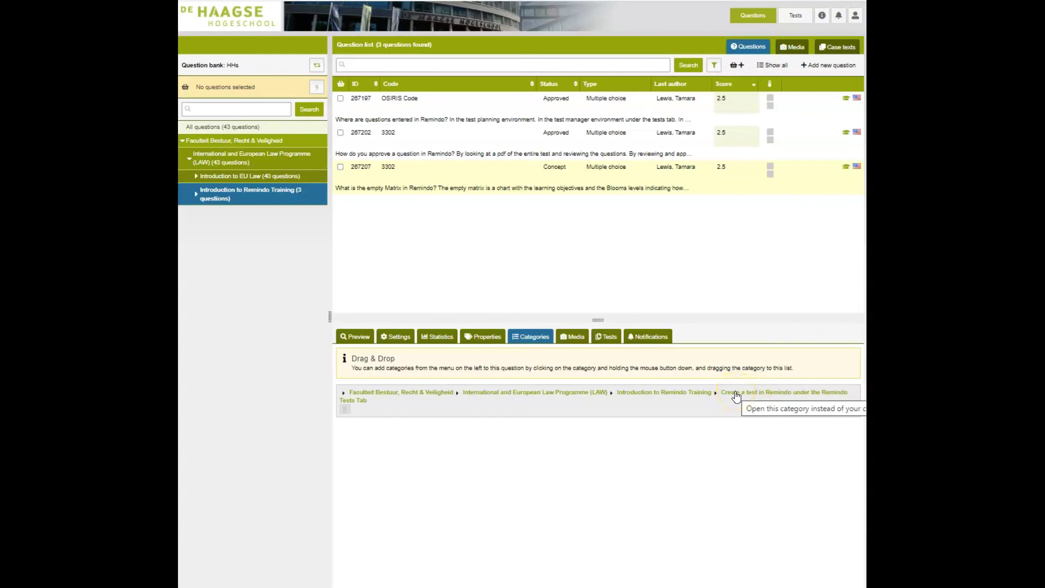
left_click(197, 199)
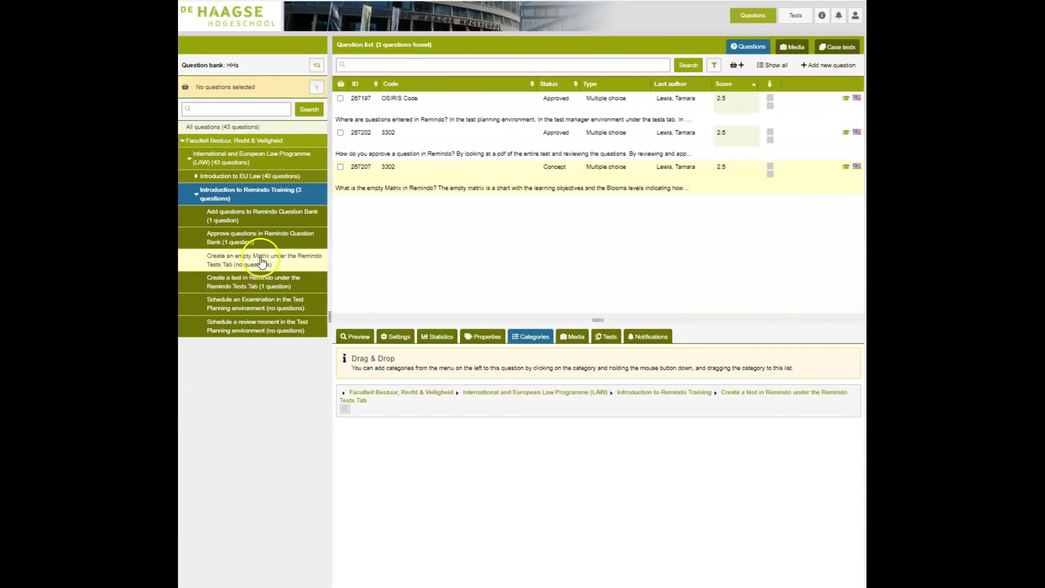
left_click_drag(260, 260, 401, 433)
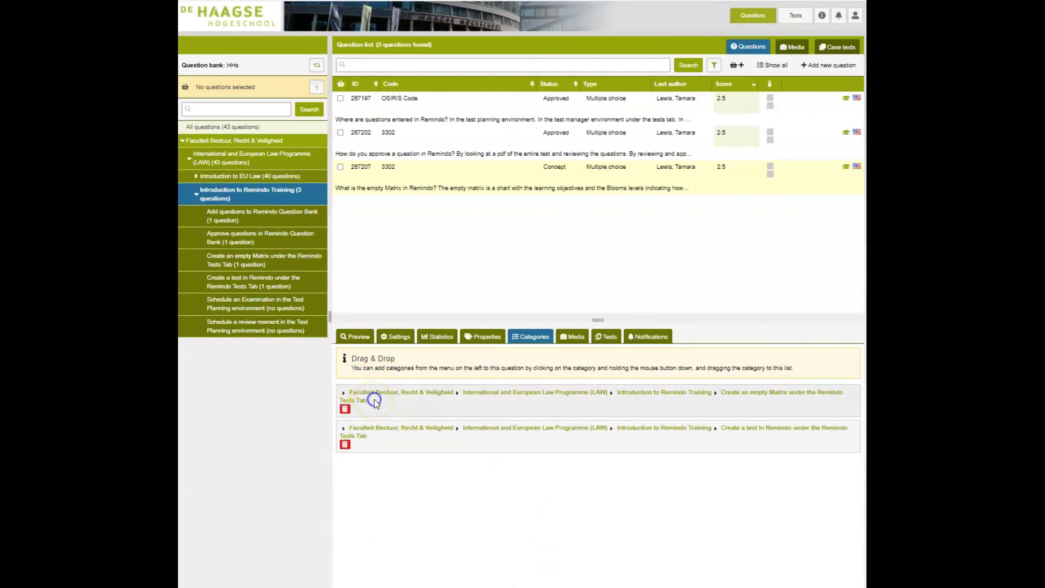
Remove the "Create an empty Matrix" category from the question, confirming with createanempty, and link it again
left_click(344, 410)
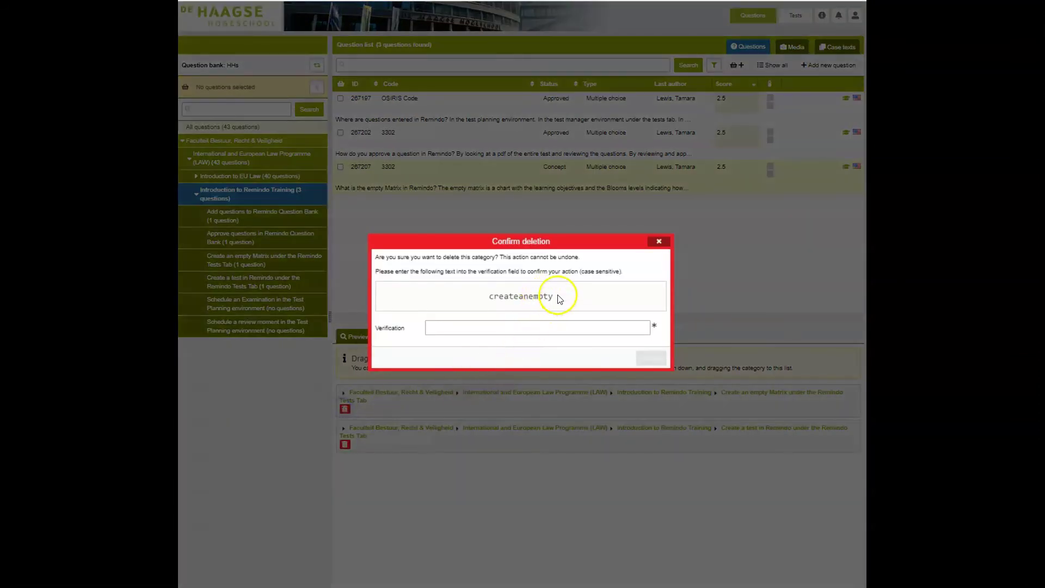
left_click_drag(554, 297, 467, 294)
key("ctrl+c")
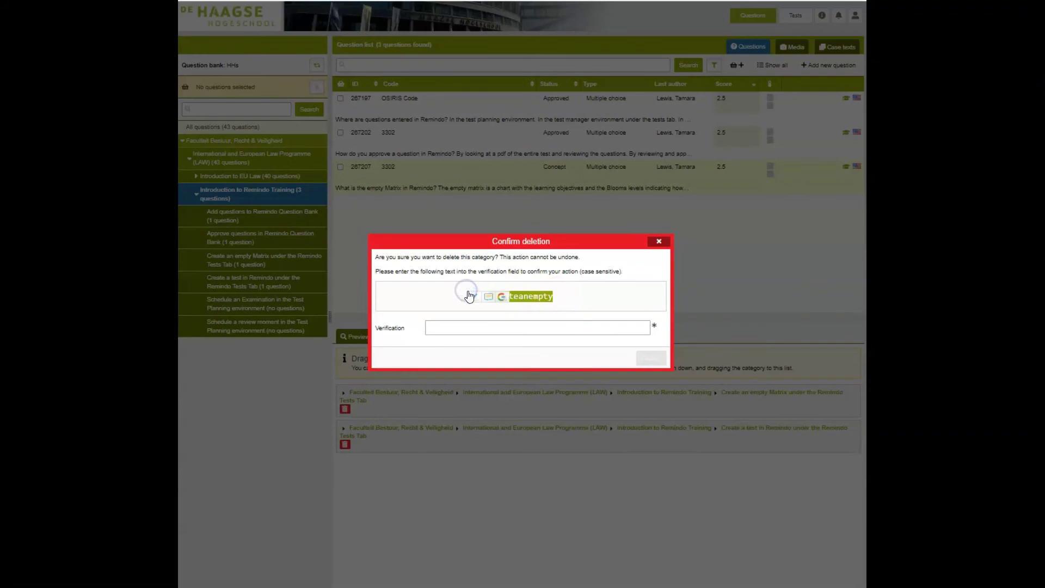
left_click(498, 329)
key("ctrl+v")
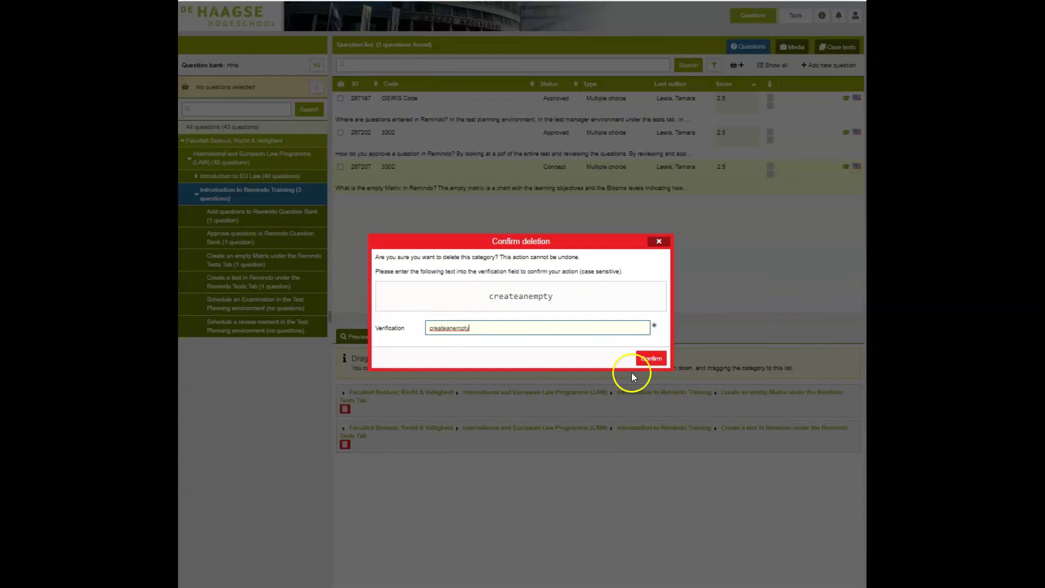
left_click(651, 359)
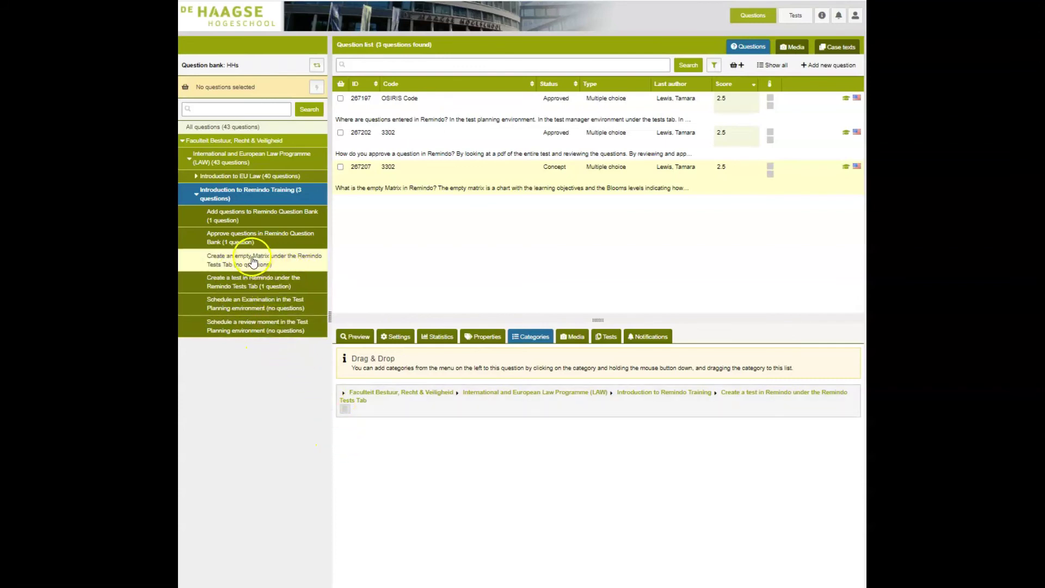
left_click_drag(243, 256, 399, 437)
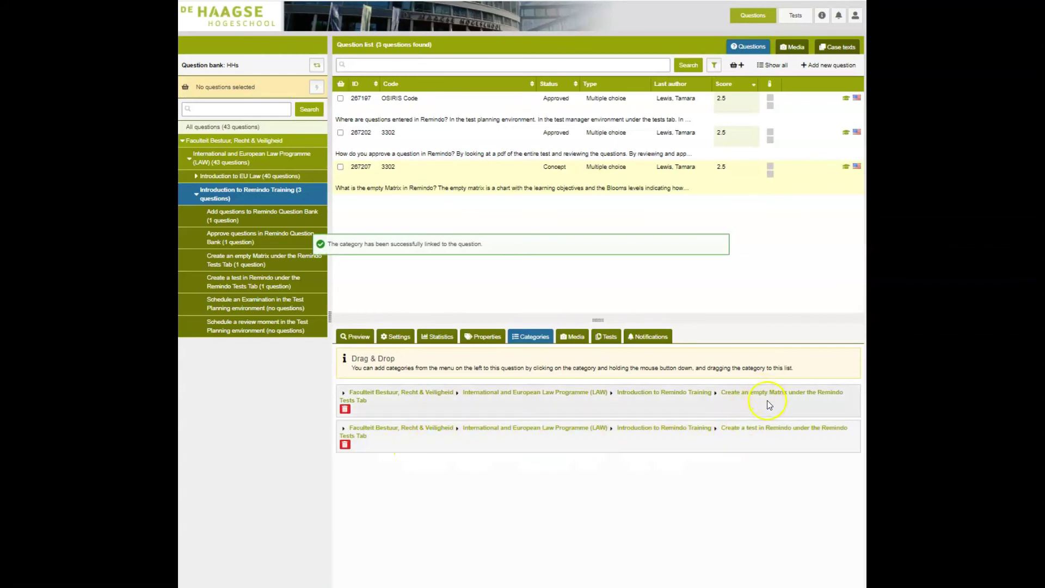
Remove the category "Create a test in Remindo under the Remindo Tests Tab" from the question, confirming with createatesti
left_click(346, 445)
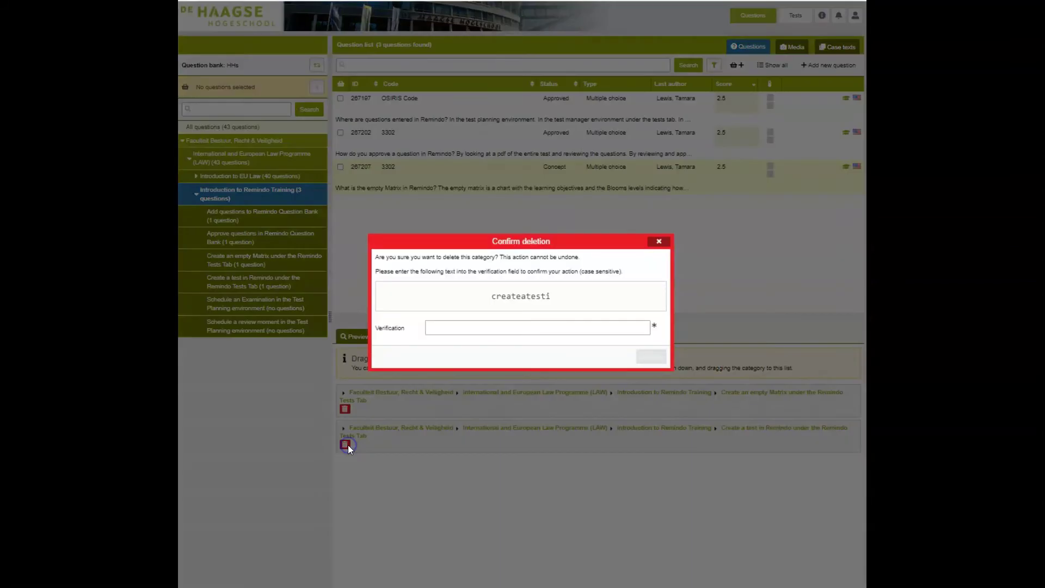
left_click_drag(557, 296, 501, 334)
left_click(645, 364)
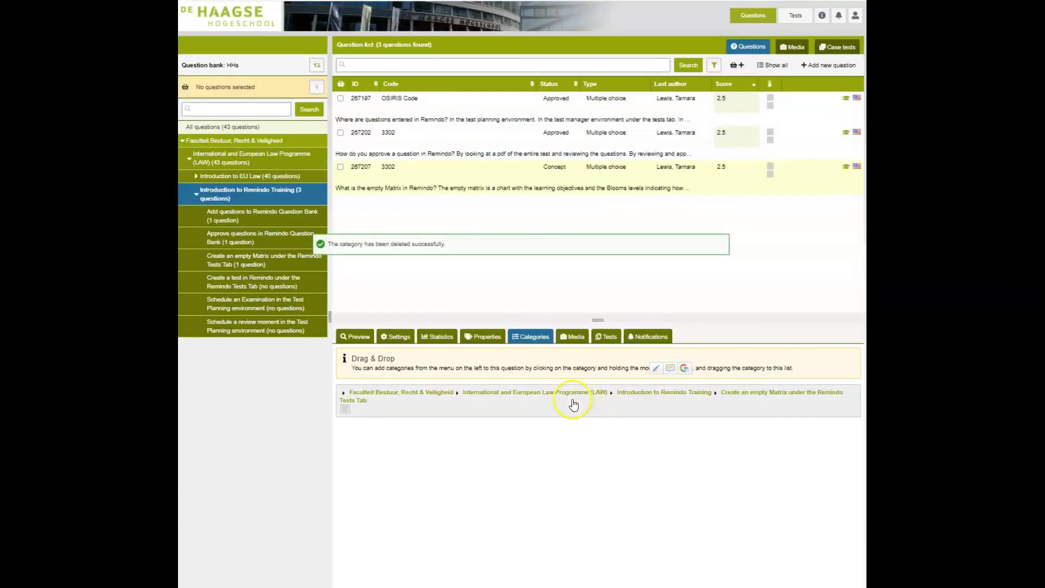
left_click(234, 243)
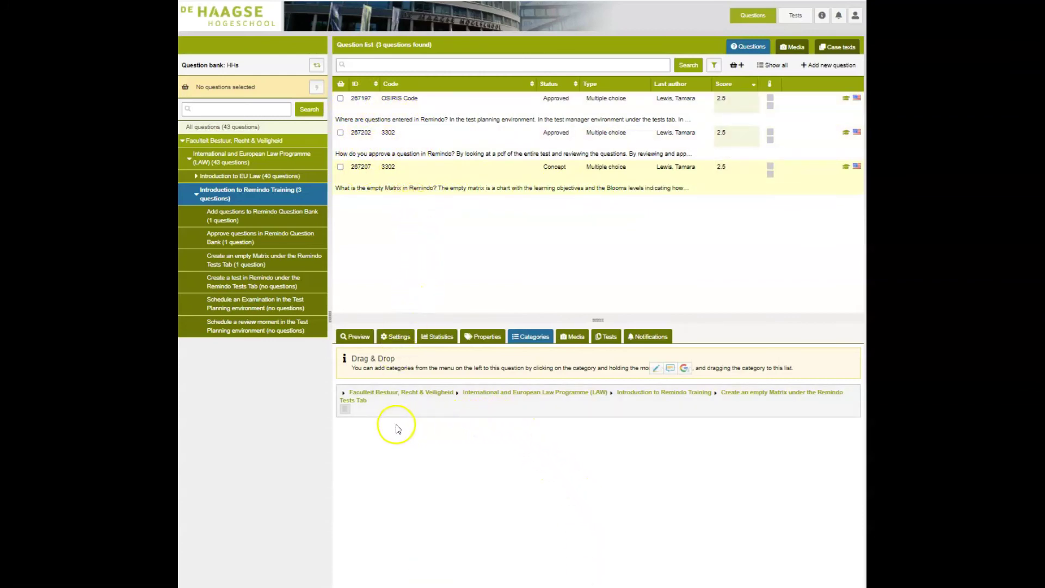
Approve the "What is the empty Matrix in Remindo?" question, leaving the status change explanation empty
left_click(358, 338)
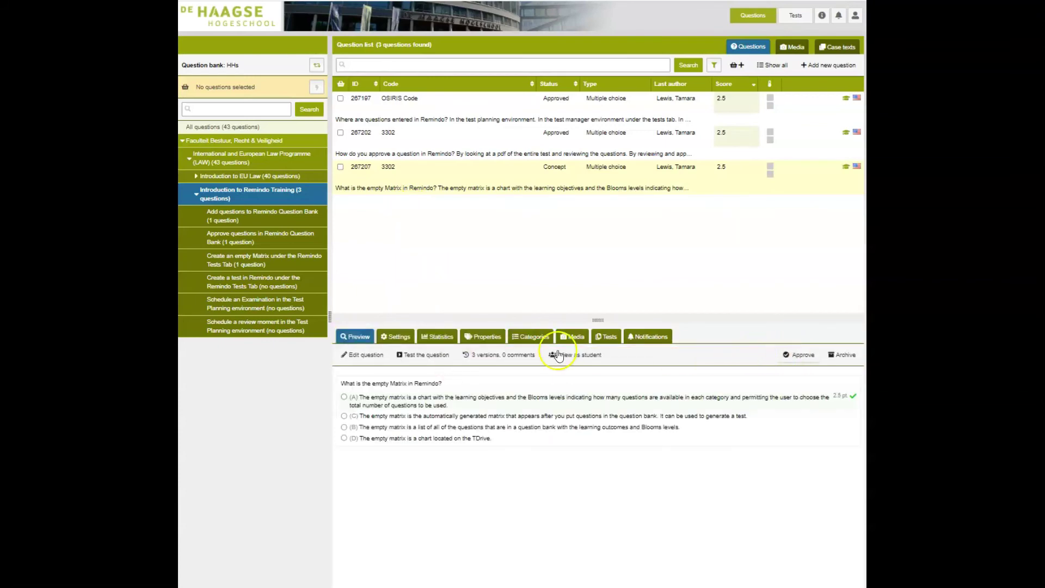
left_click(801, 356)
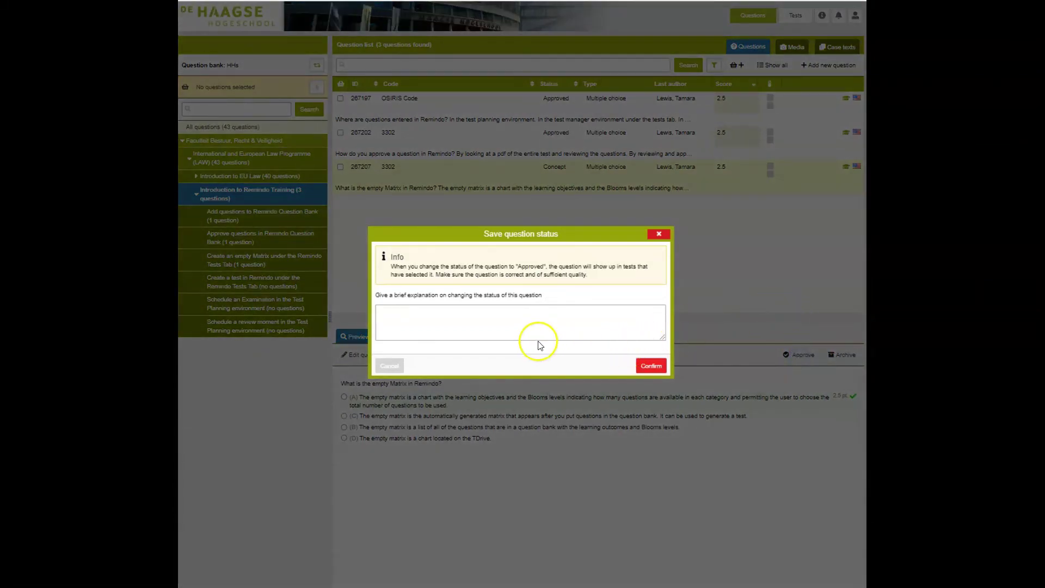
left_click(649, 366)
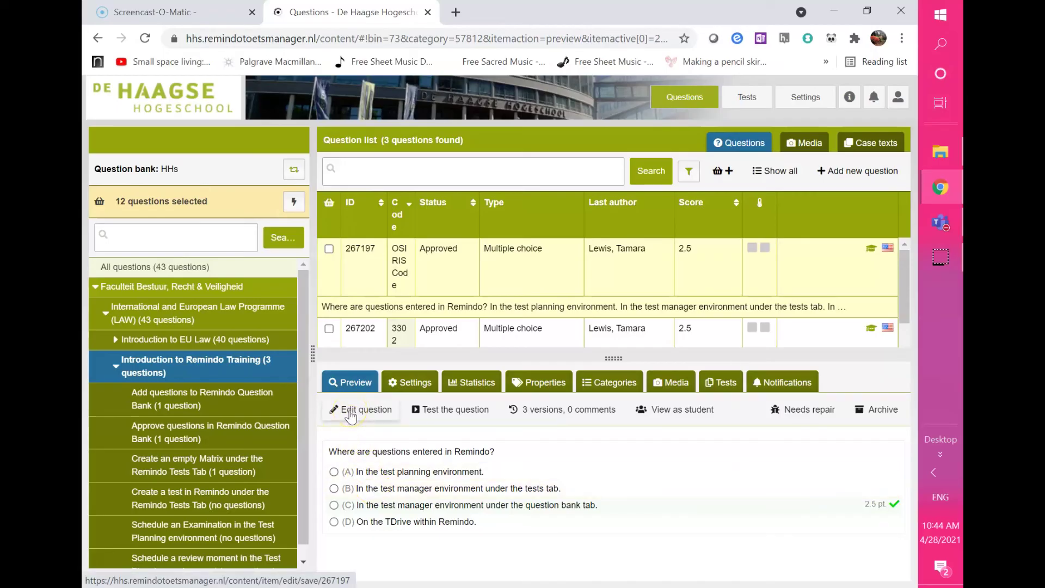
Open "Where are questions entered in Remindo?" for editing and examine its answer choices, scoring type and total score
left_click(351, 411)
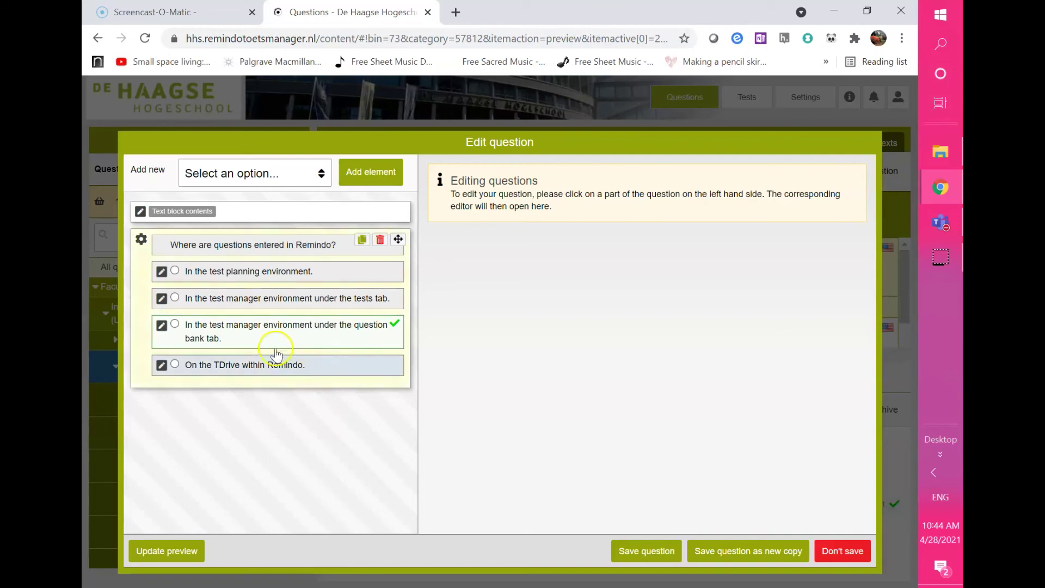
mouse_move(157, 224)
mouse_move(139, 239)
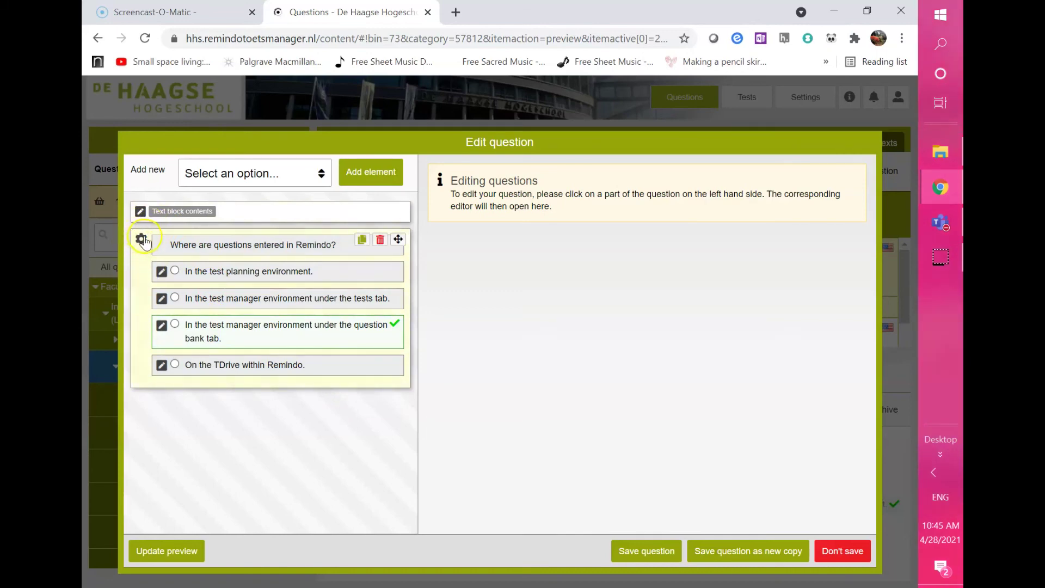
left_click(141, 239)
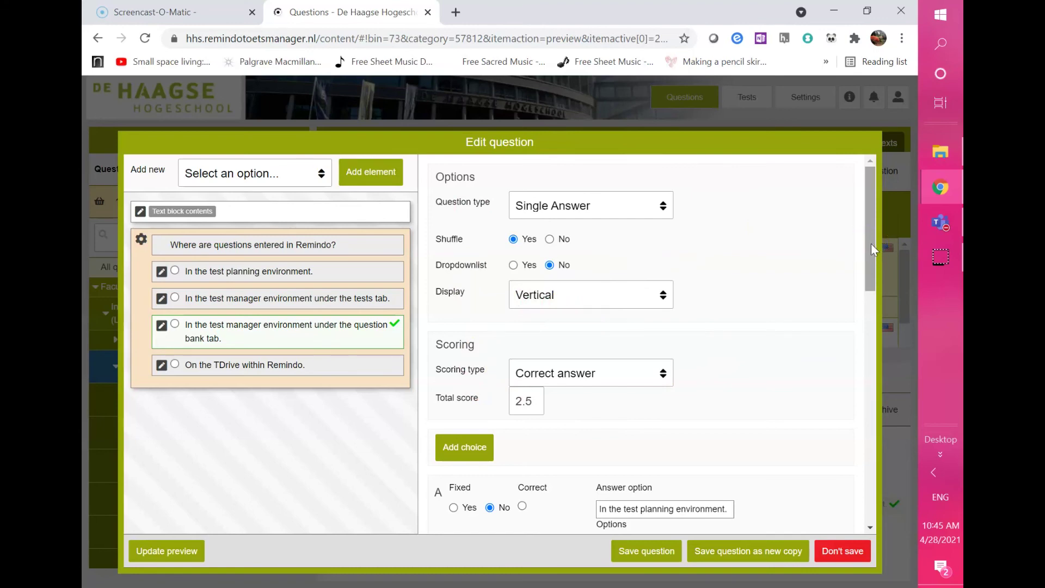
left_click_drag(871, 242, 875, 293)
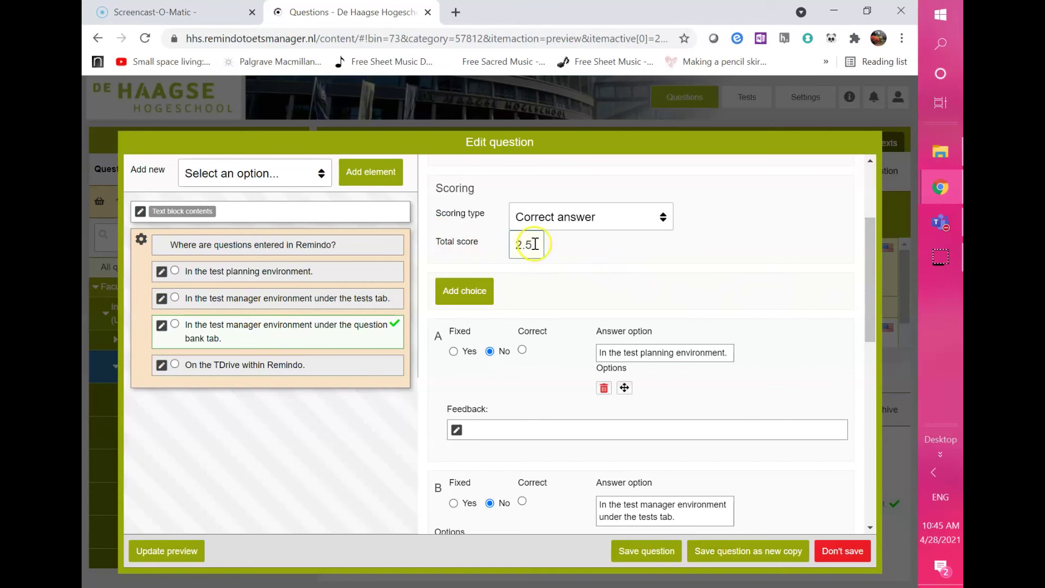
left_click_drag(534, 243, 513, 245)
left_click(541, 248)
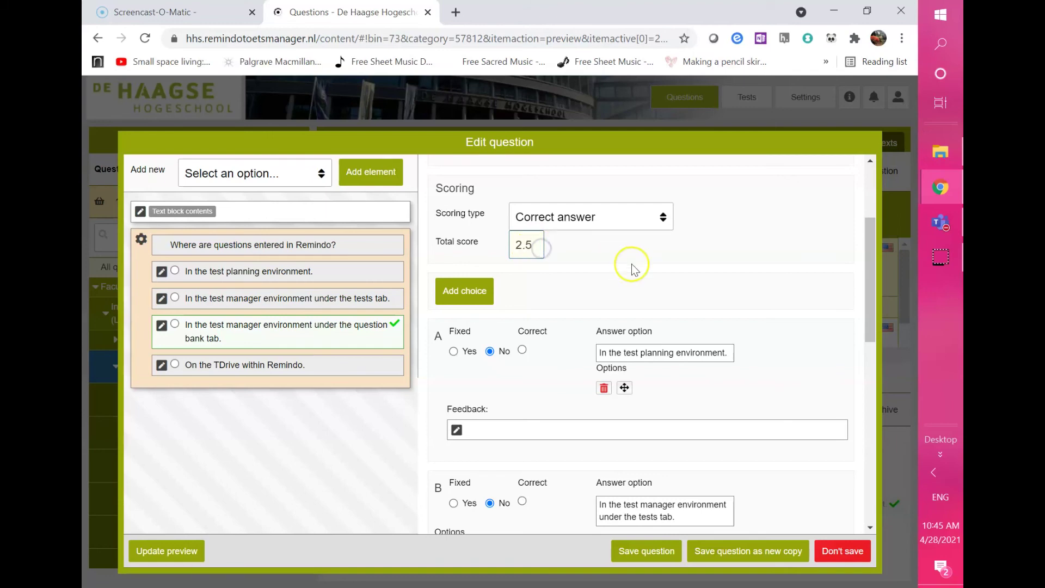
Try marking choice A, "In the test planning environment.", as correct and restore choice C as the correct answer
left_click_drag(869, 278, 867, 329)
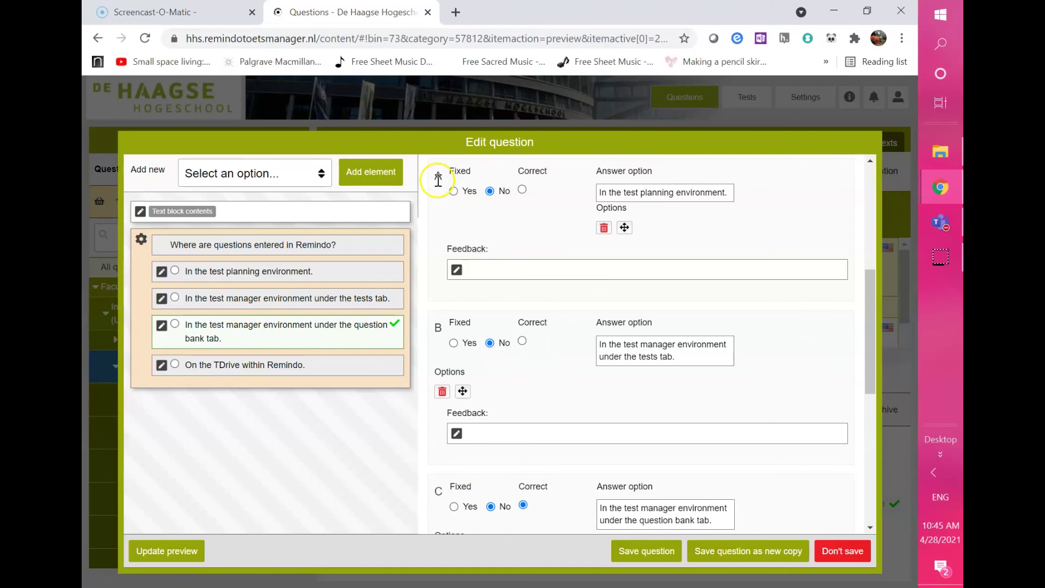
left_click(522, 191)
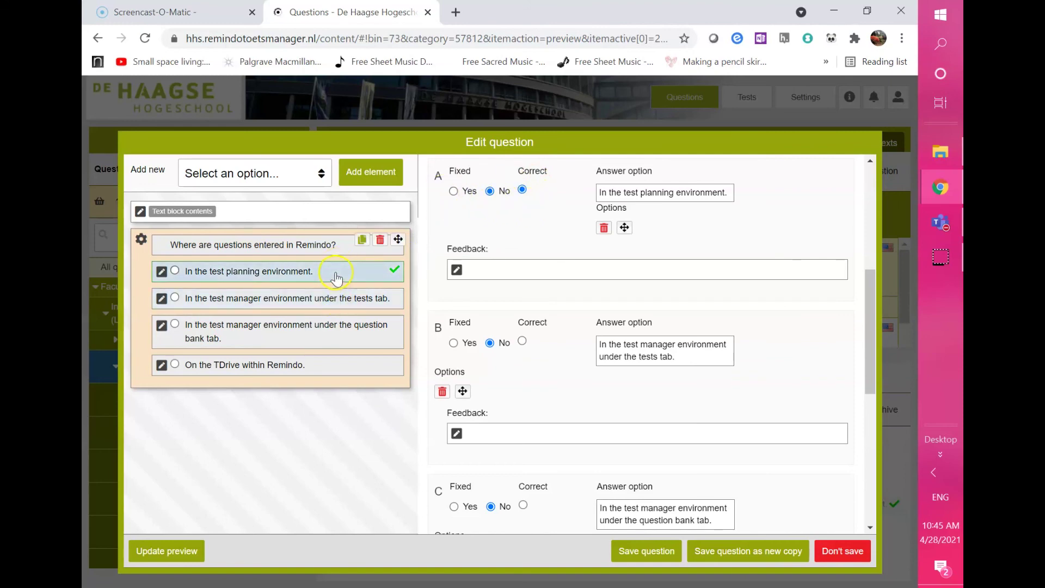
left_click(523, 505)
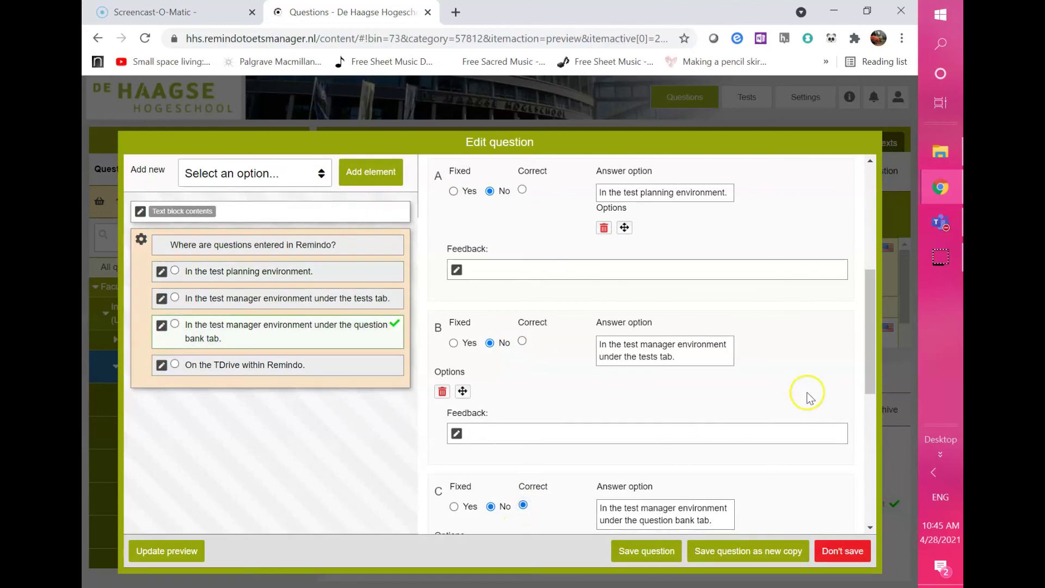
Save the edited question with the change explanation "Wrong number of points were assigned"
left_click(871, 324)
left_click_drag(871, 324, 856, 464)
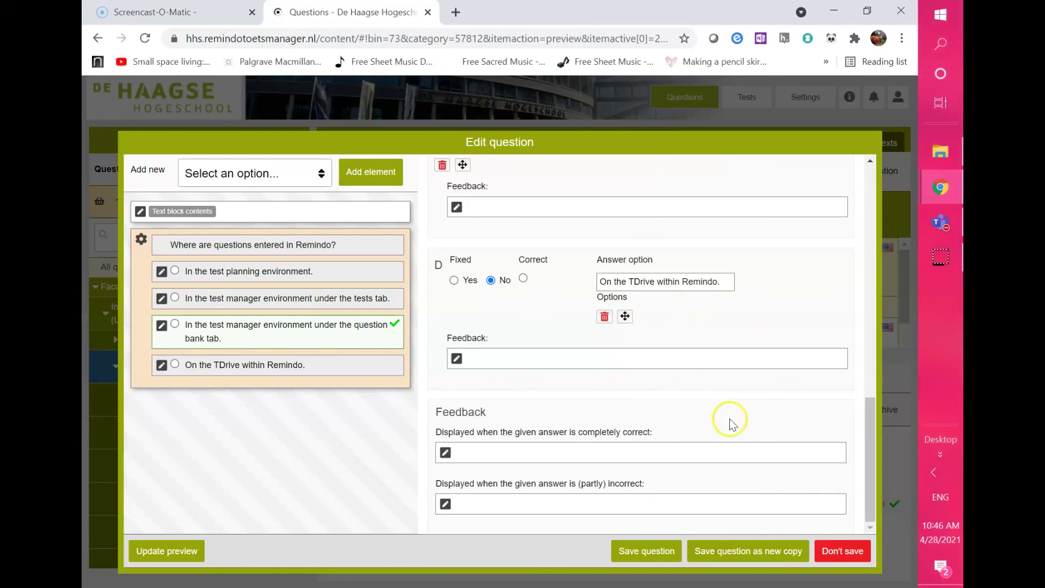
left_click(641, 552)
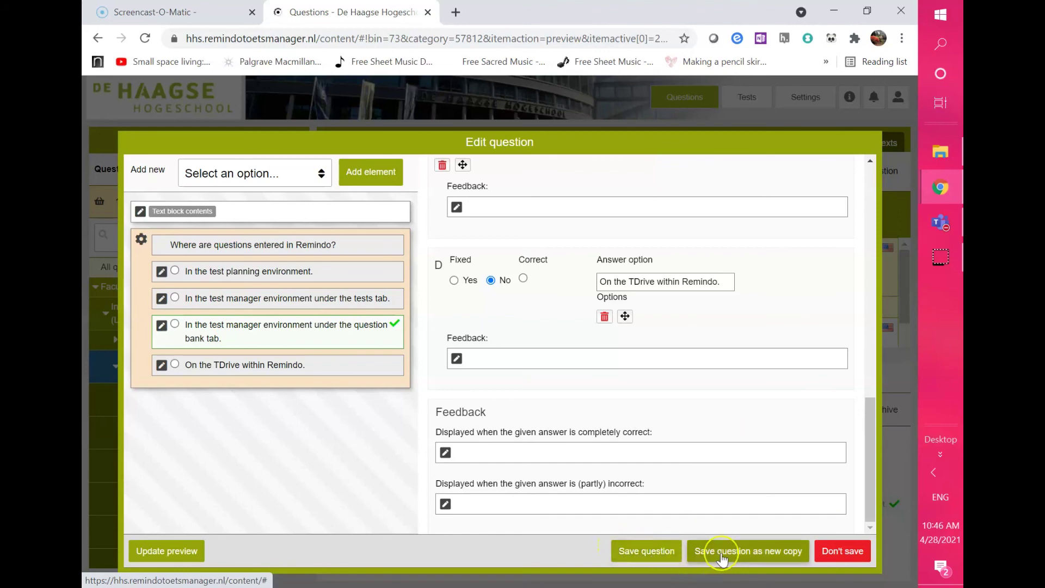
left_click(634, 554)
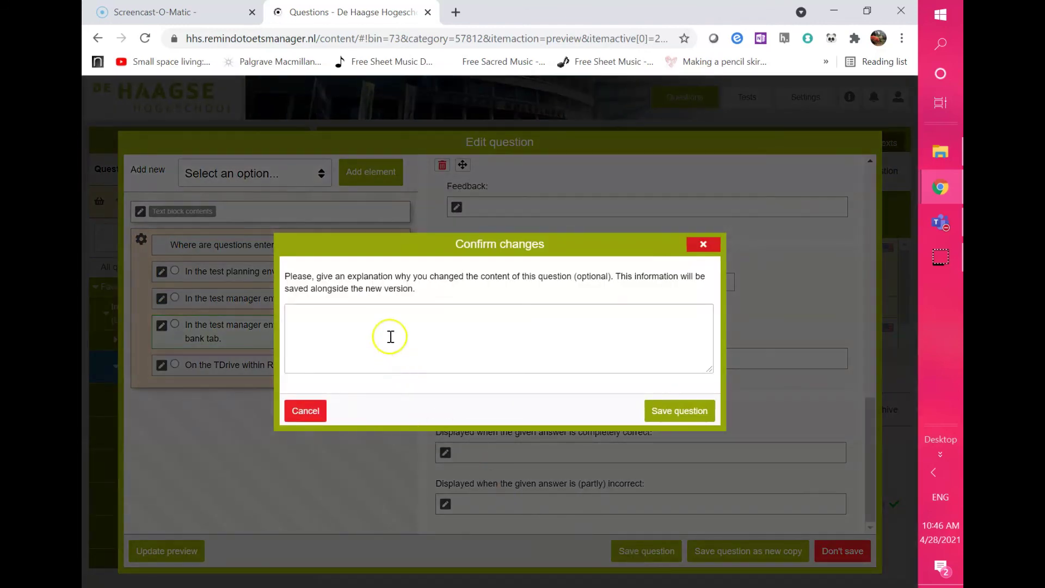
left_click(322, 327)
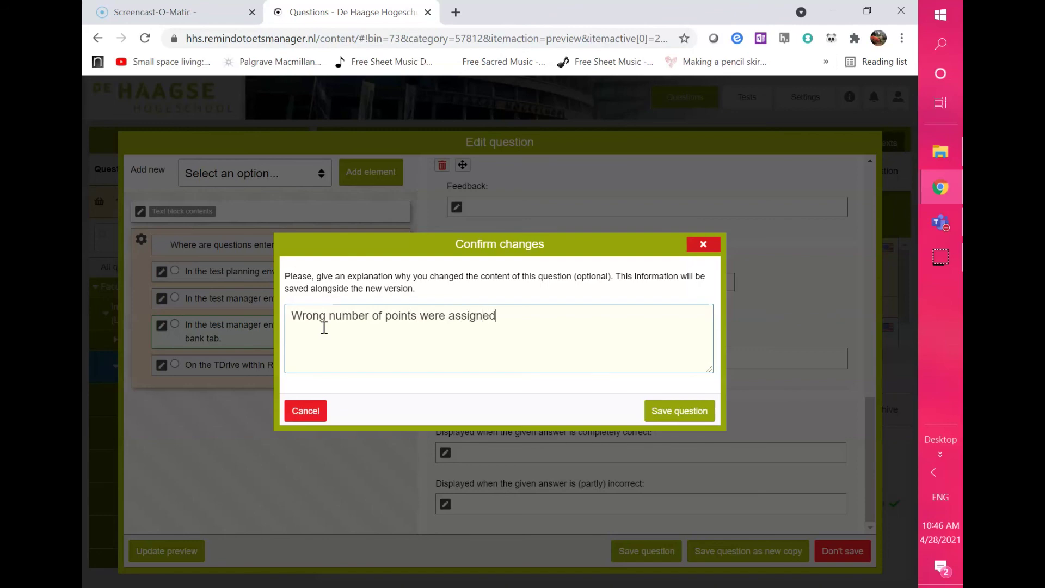
left_click(665, 410)
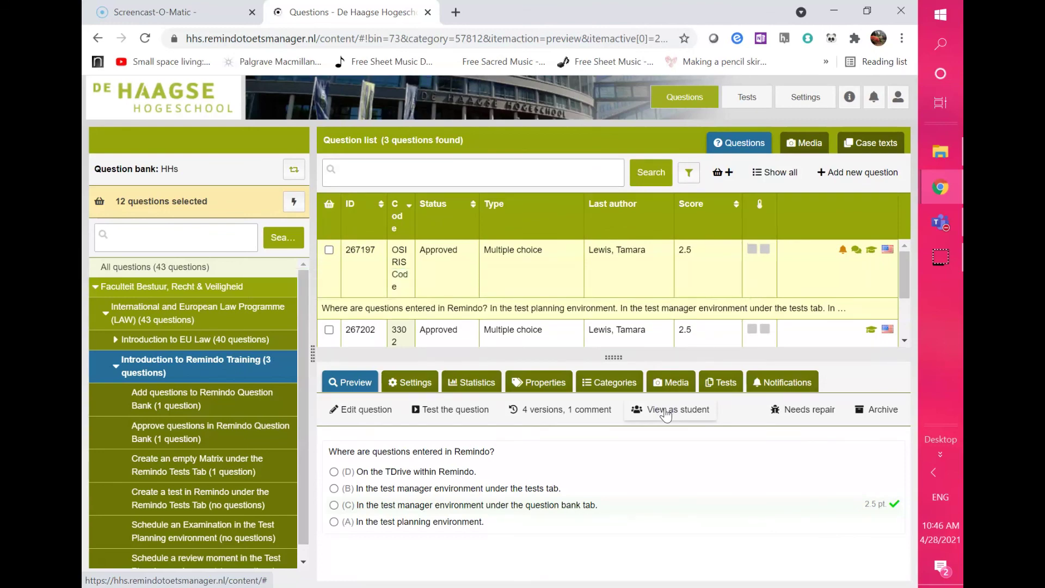
left_click(597, 478)
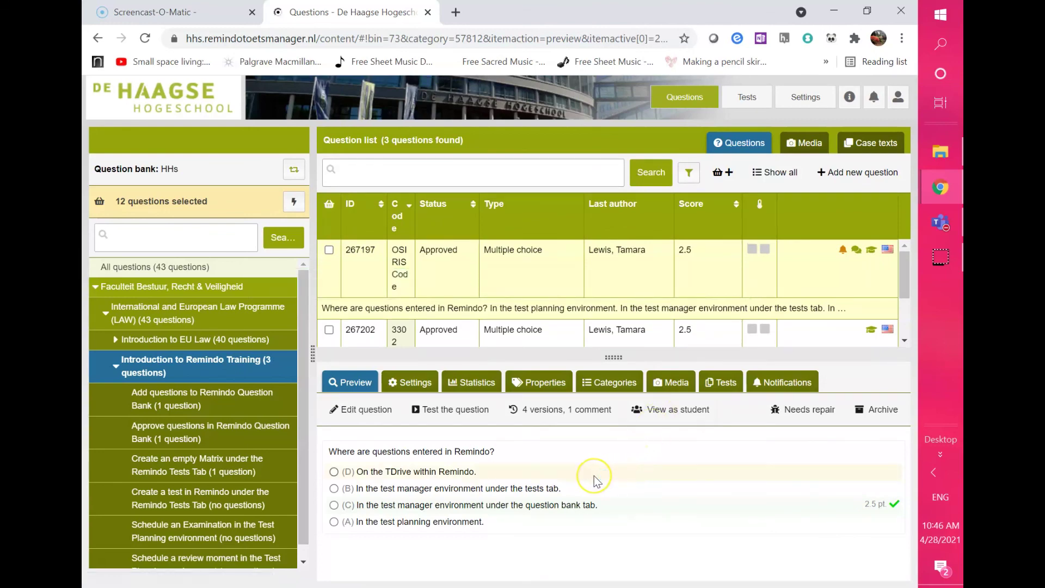